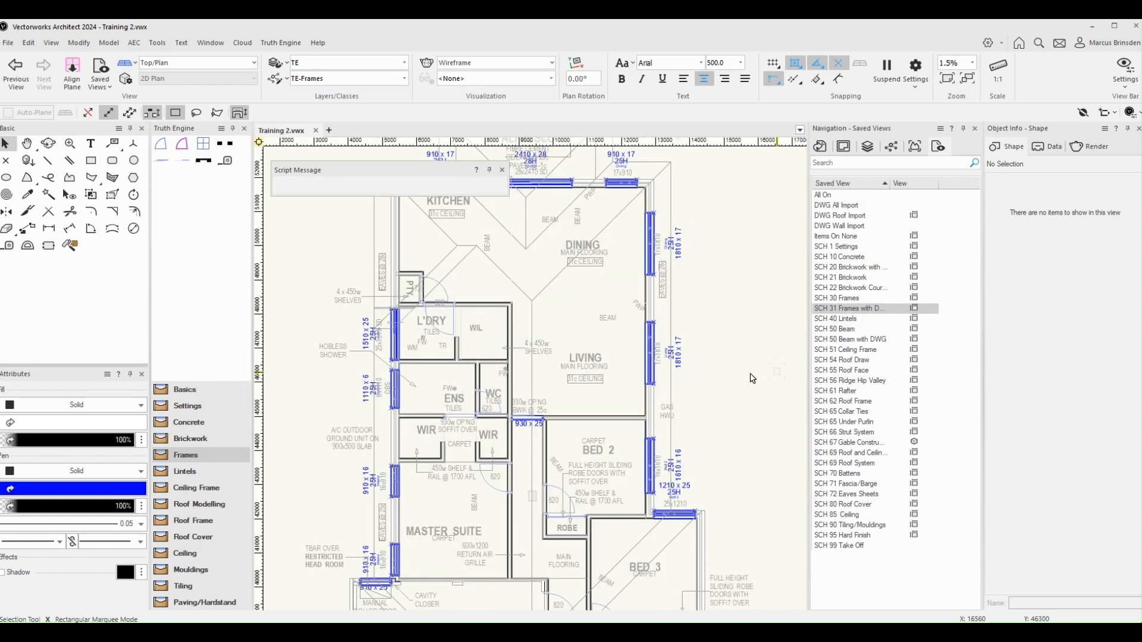
Insert a TE Timber Frame into the entry wall opening beside the 820 TFD door
middle_drag(708, 549, 709, 290)
middle_drag(662, 477, 679, 371)
scroll(603, 410, up, 2)
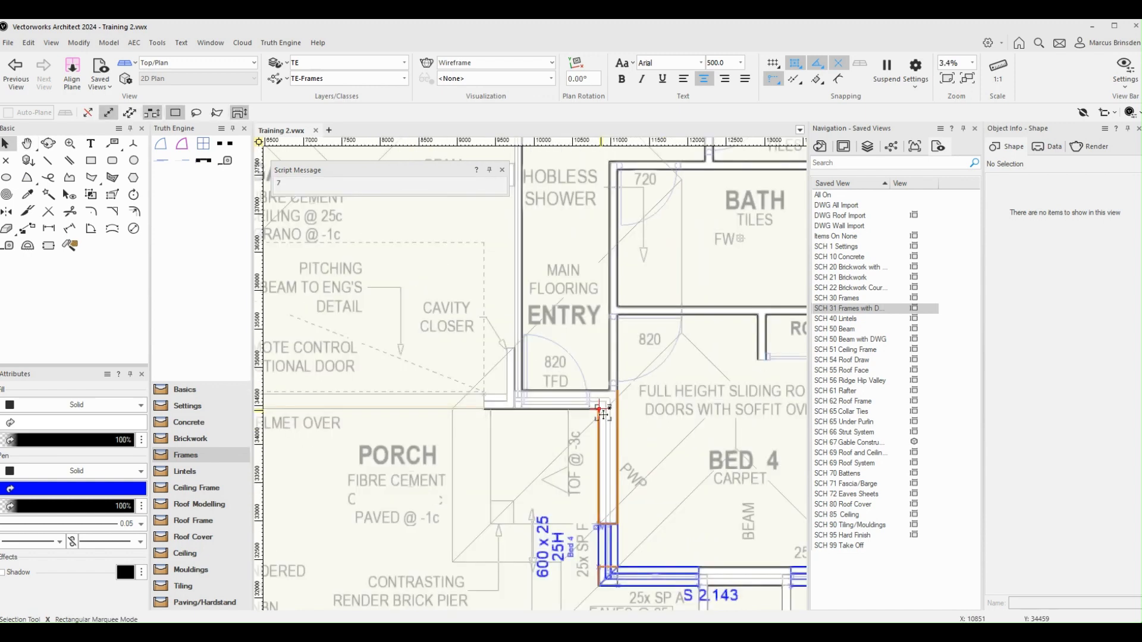
scroll(570, 386, up, 1)
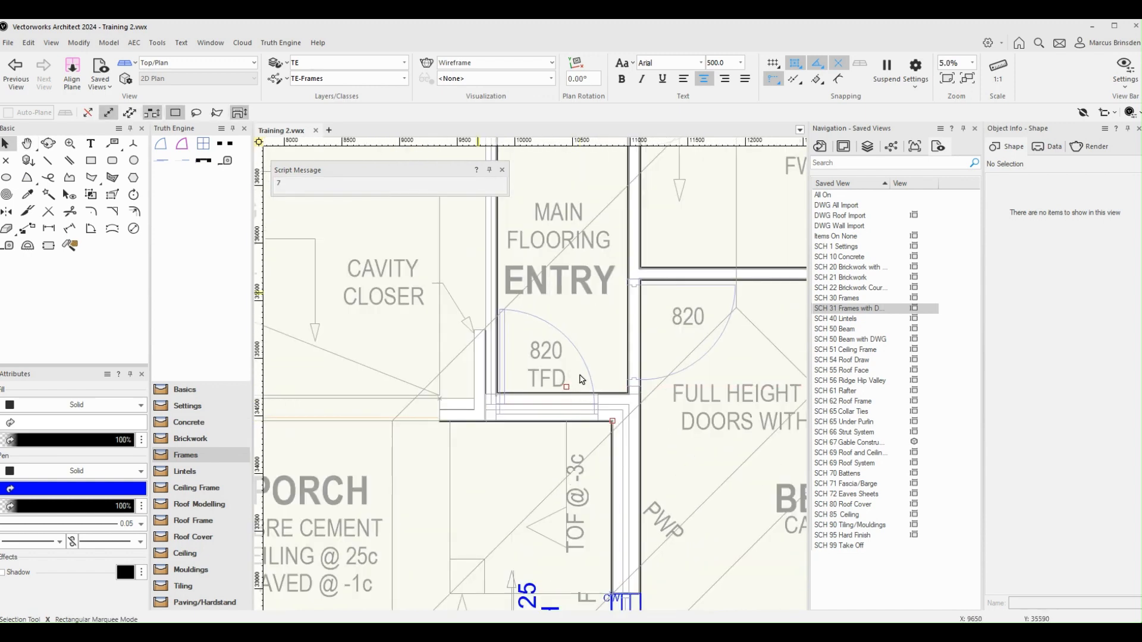
click(162, 150)
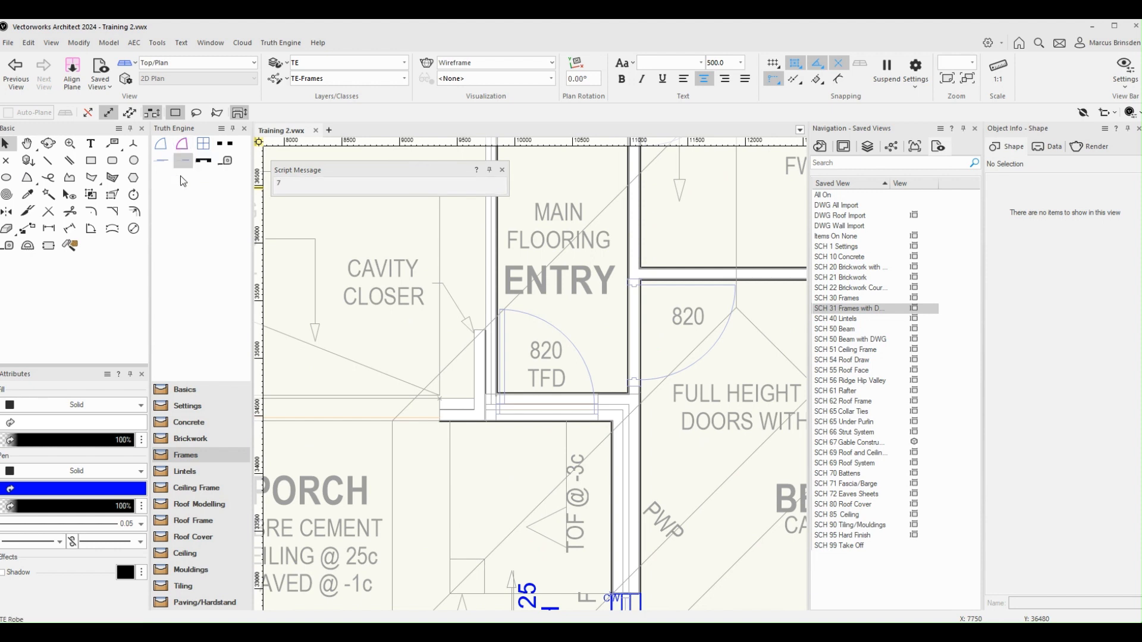
click(181, 144)
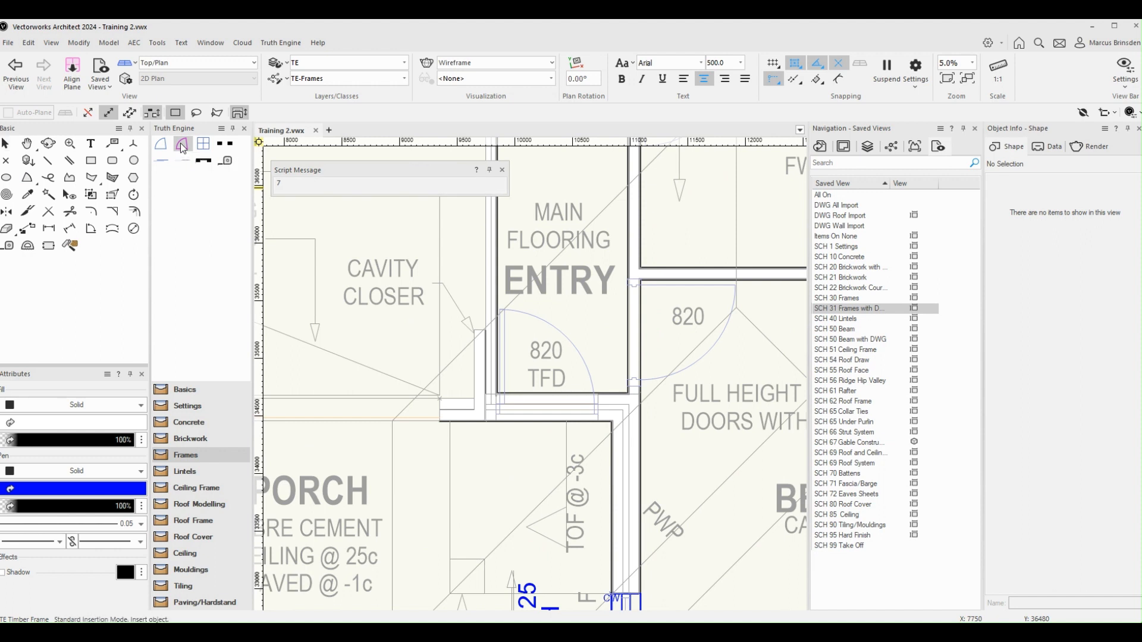
scroll(553, 426, up, 2)
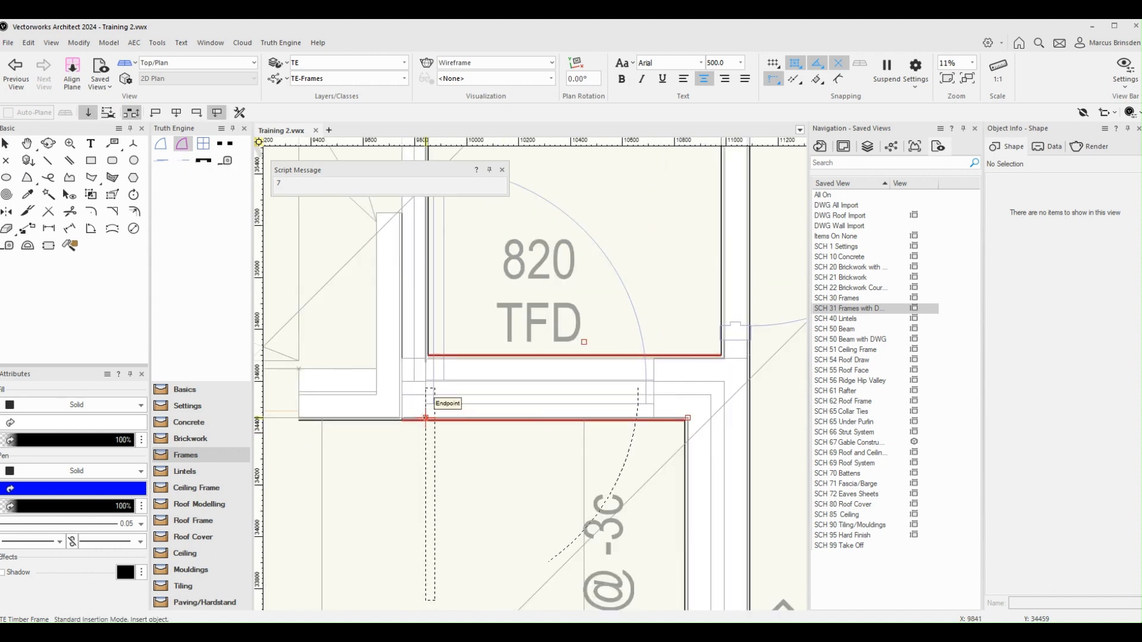
click(425, 418)
scroll(601, 298, down, 1)
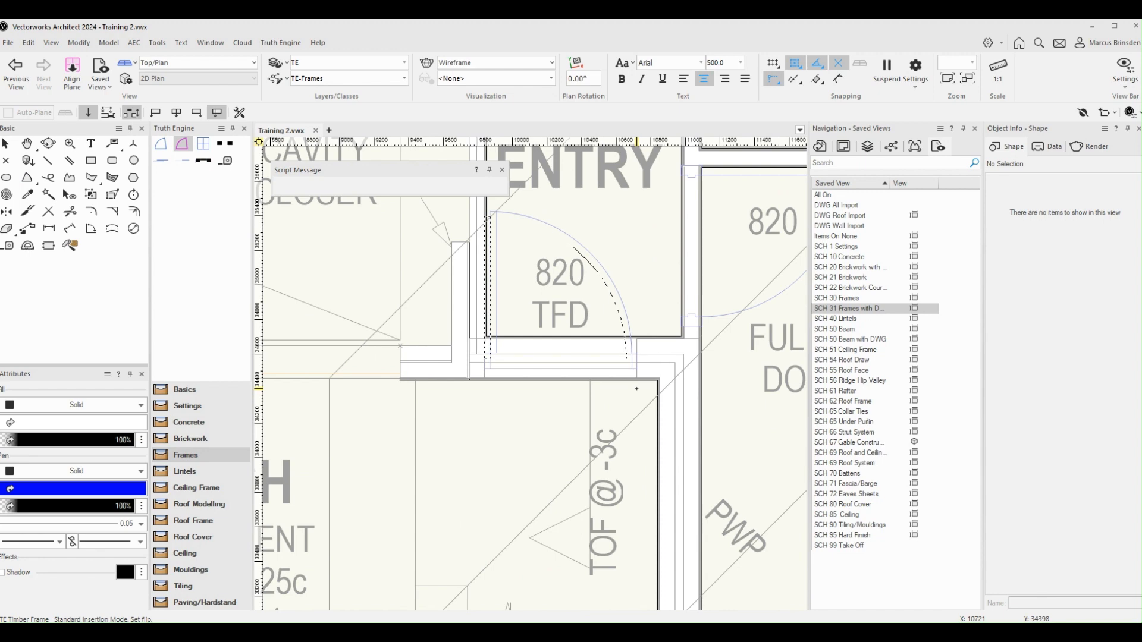
click(637, 389)
Toggle the frame's swing to Right and back to Left
scroll(637, 369, down, 1)
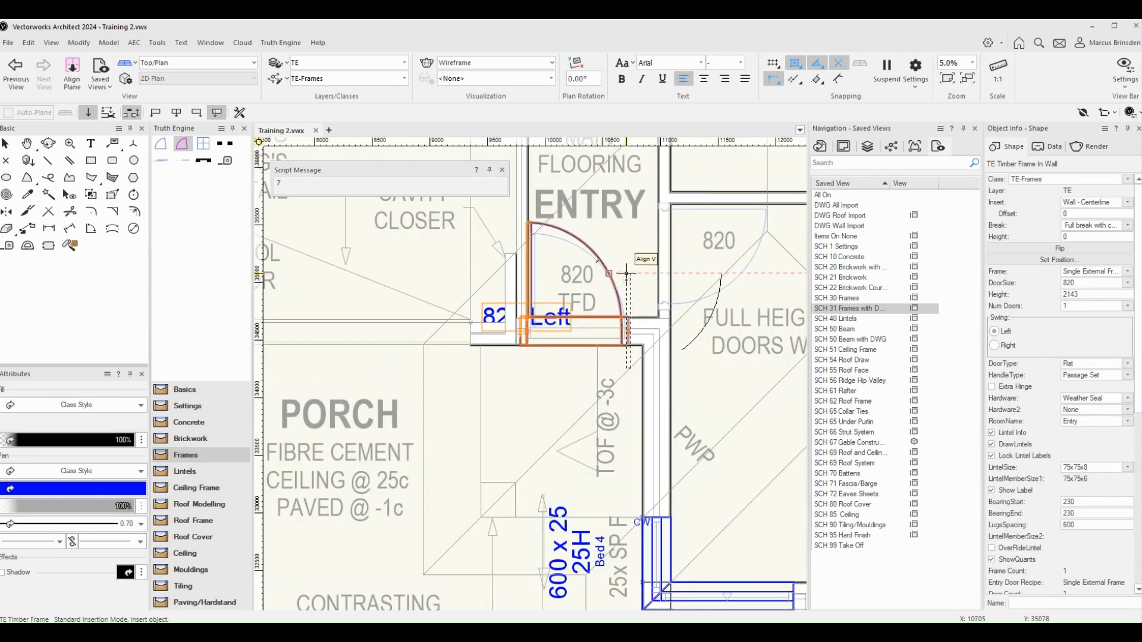
scroll(625, 283, up, 1)
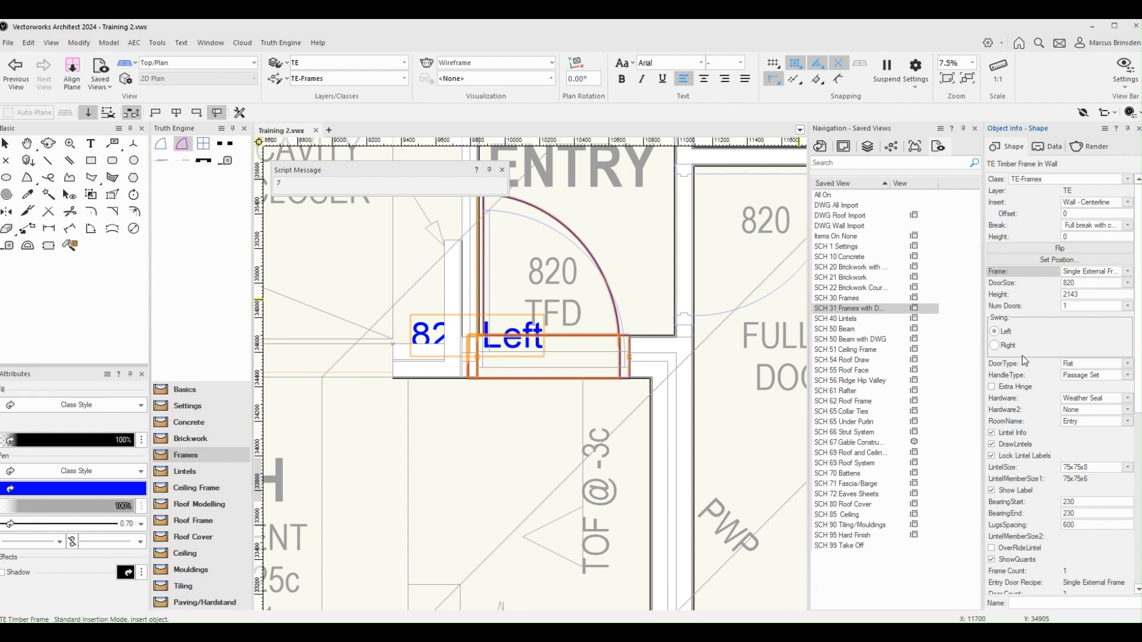
click(993, 345)
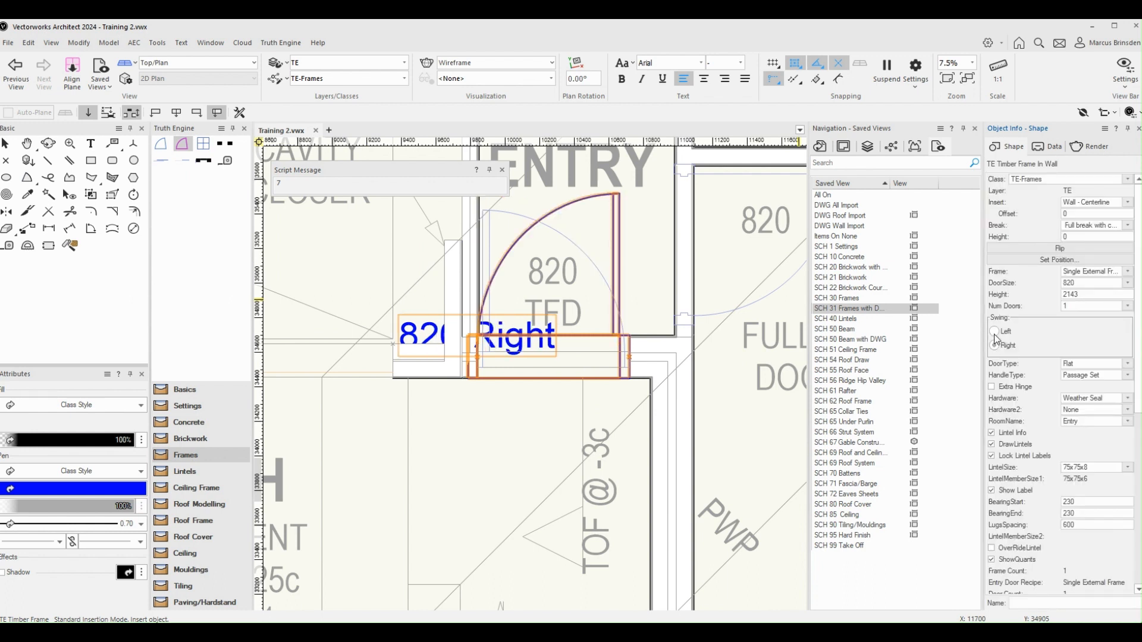
click(994, 333)
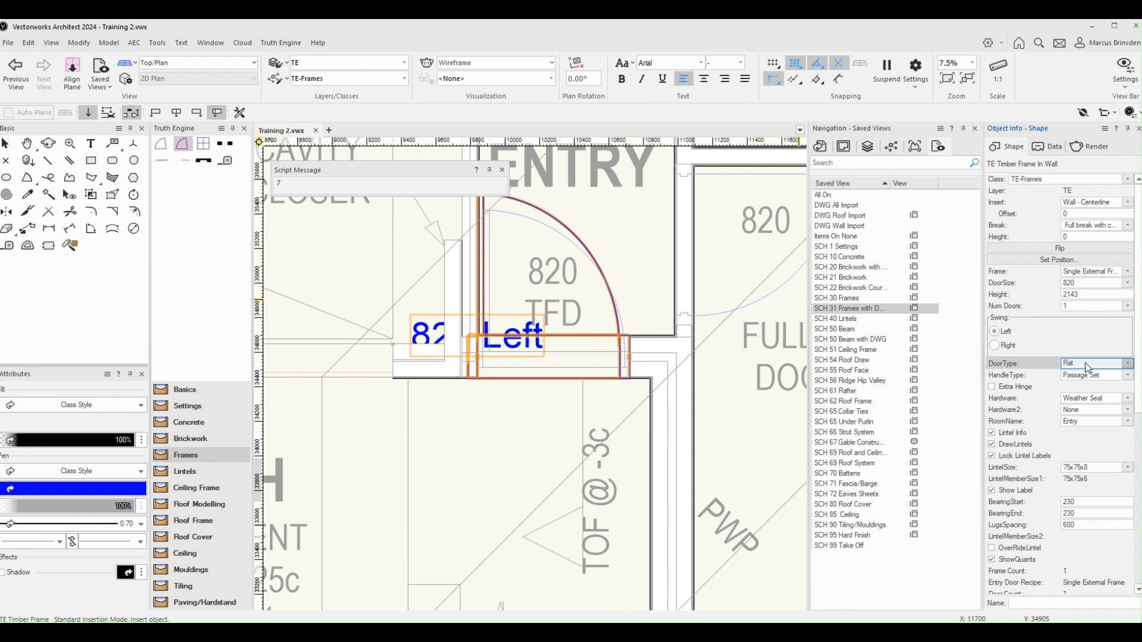
Set the frame's door type to Entry and its handle type to Entry Set - Front
click(1088, 367)
click(1079, 376)
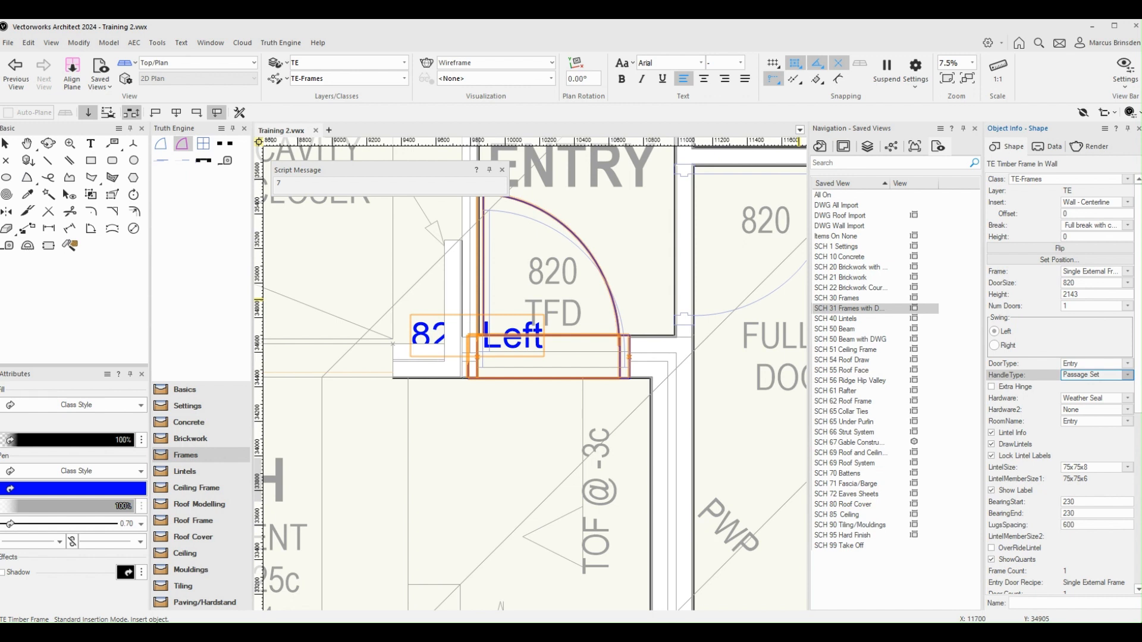
click(1079, 330)
click(1100, 399)
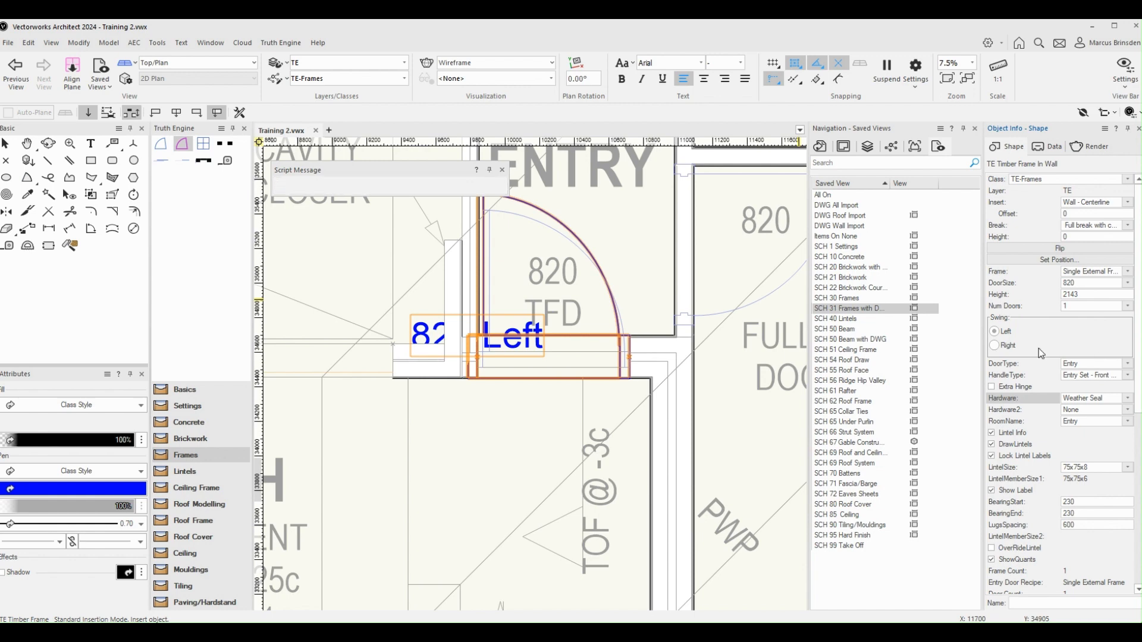
Inspect the new entry frame in 3D from the brickwork saved view
scroll(724, 373, down, 5)
scroll(619, 378, up, 4)
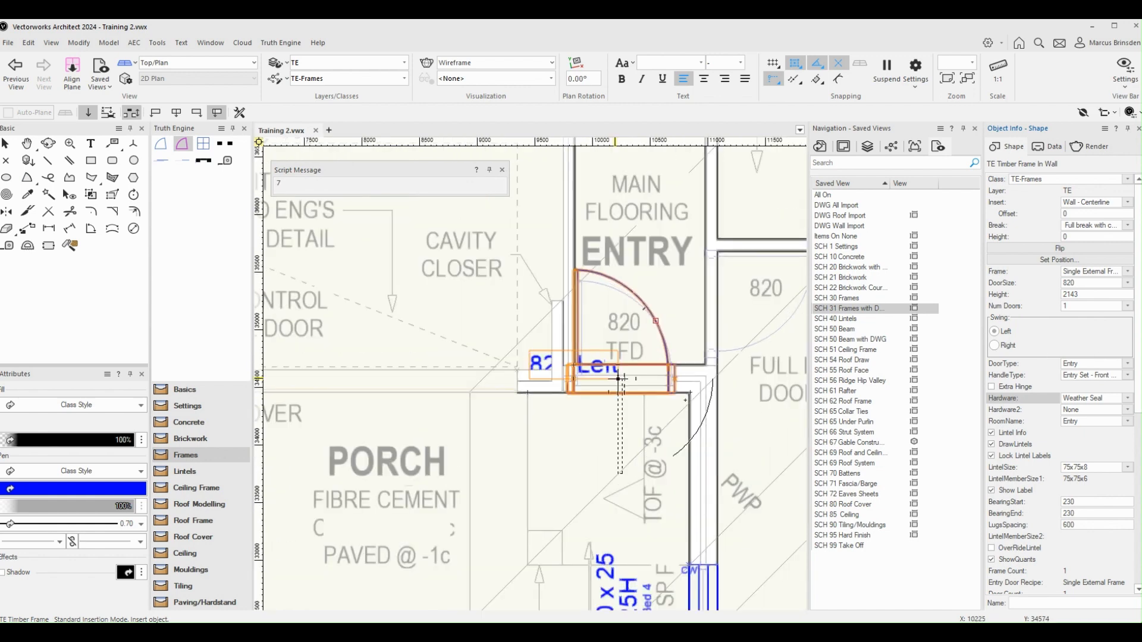
scroll(618, 378, up, 2)
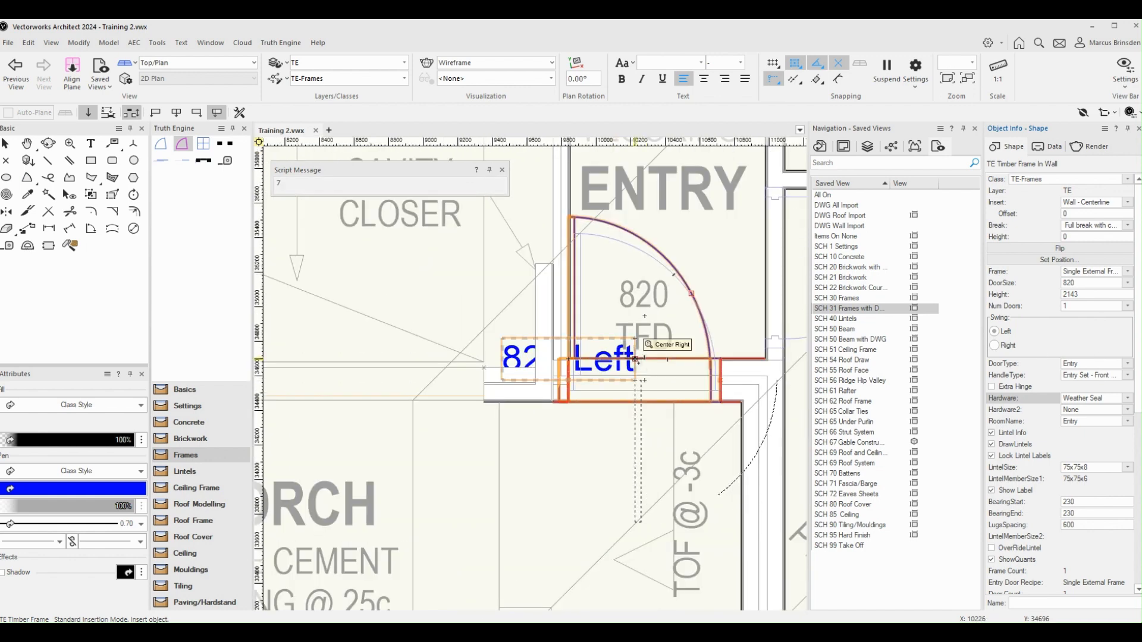
scroll(635, 360, down, 2)
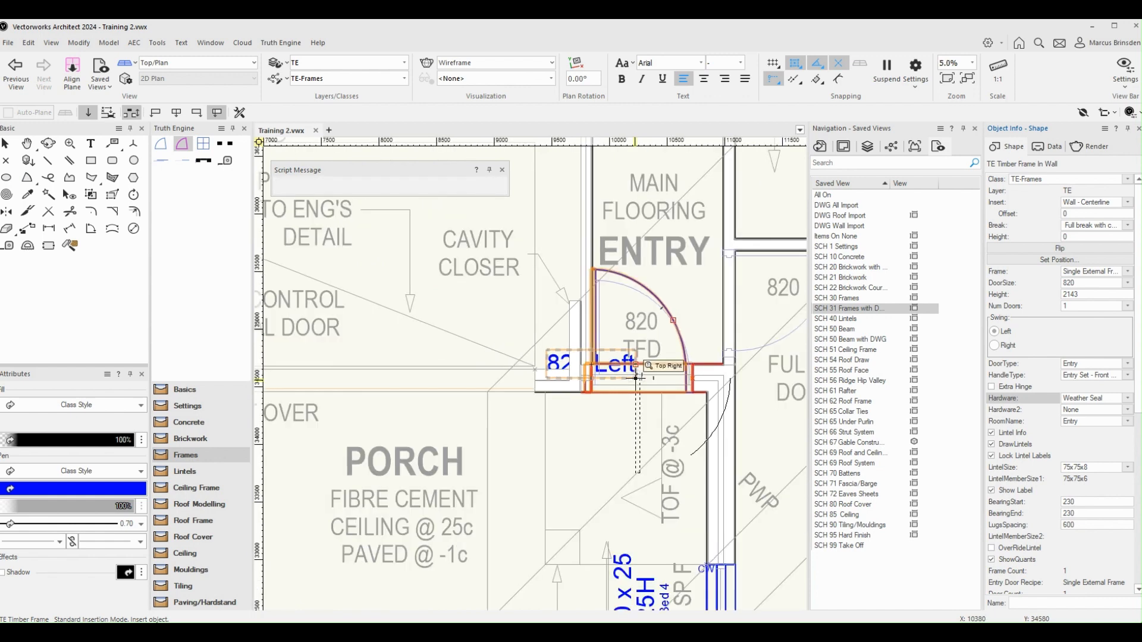
double_click(856, 267)
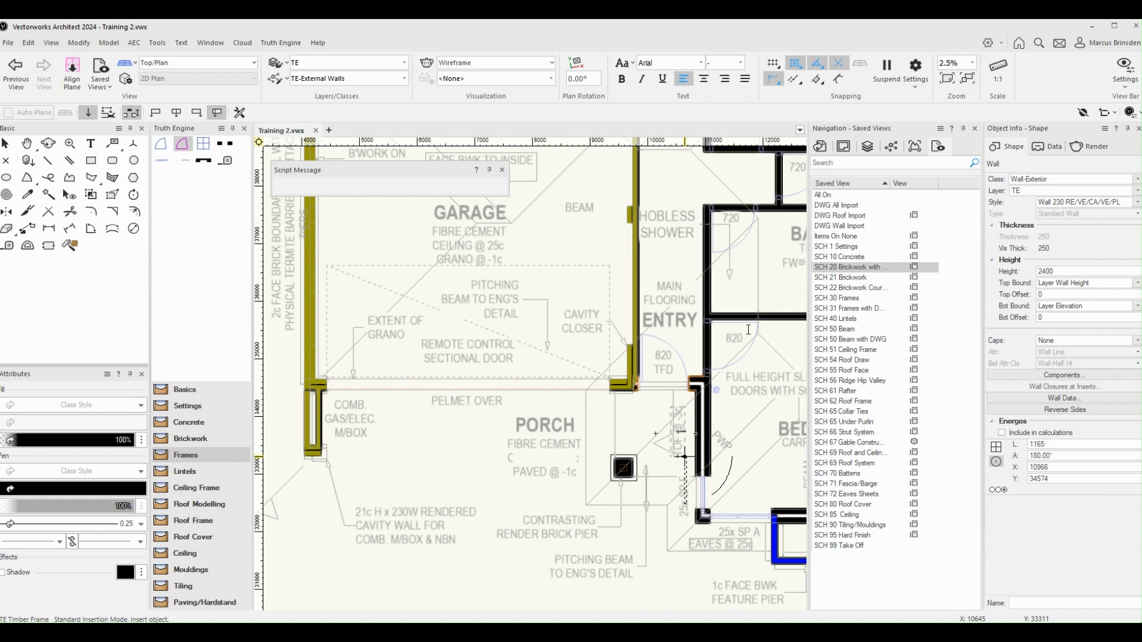
ctrl+middle_drag(685, 457, 615, 309)
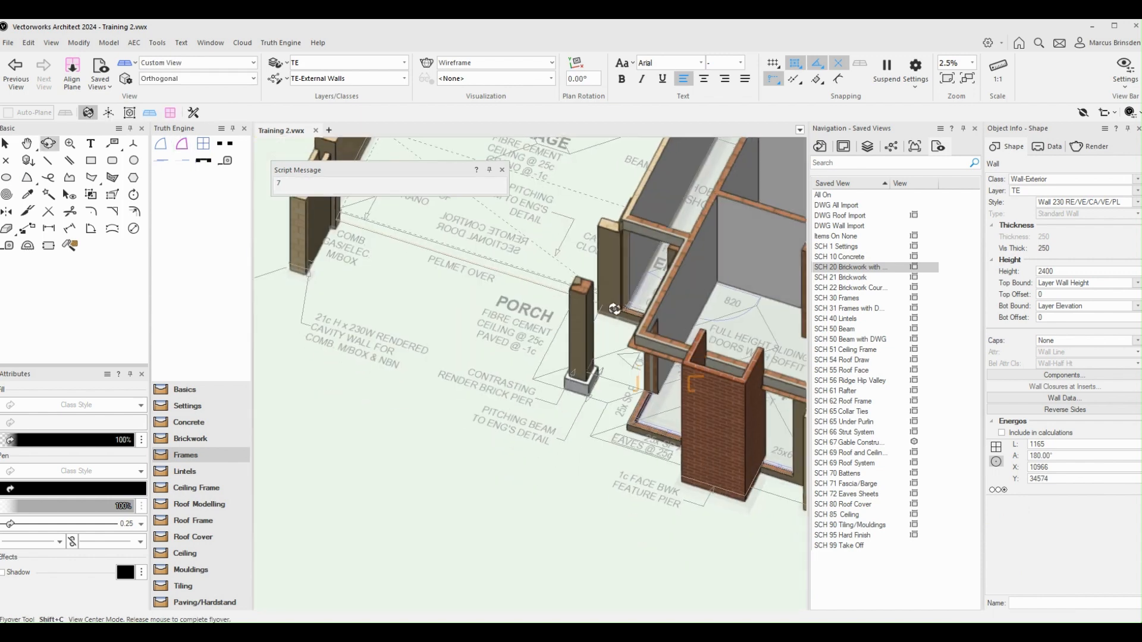
scroll(638, 279, up, 2)
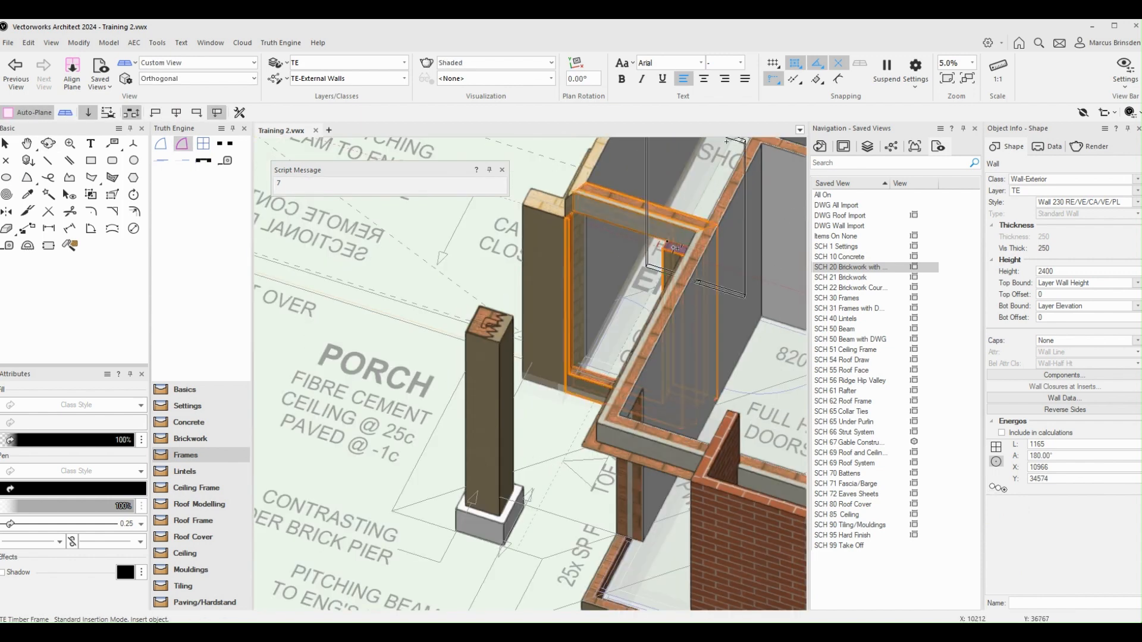
scroll(674, 247, down, 1)
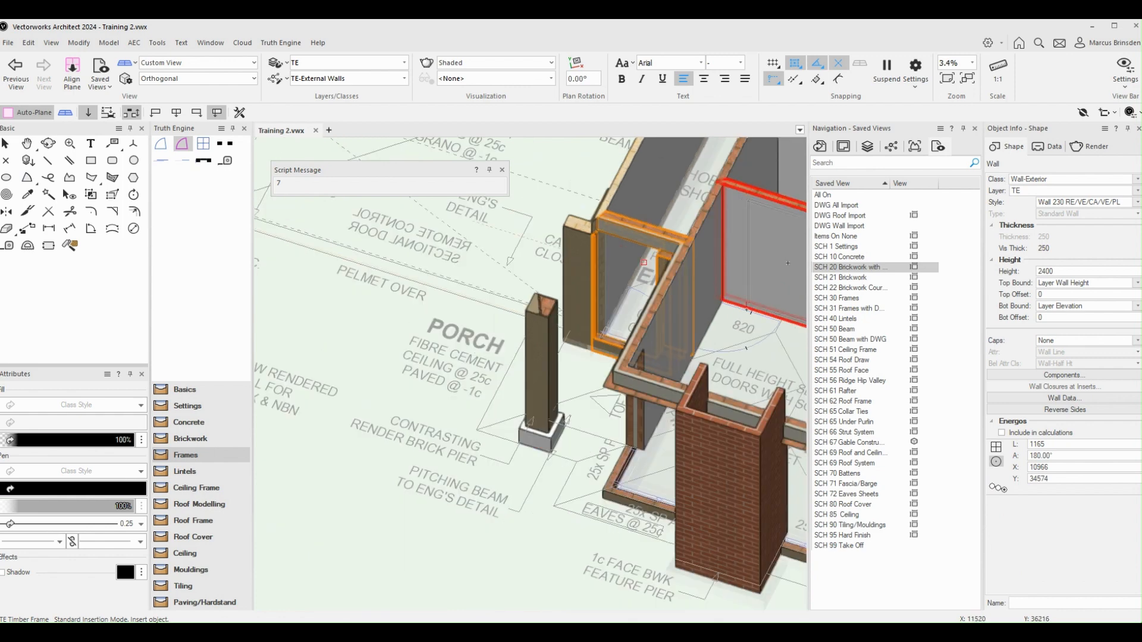
Switch back through the saved views to the frames-with-DWG view
double_click(852, 288)
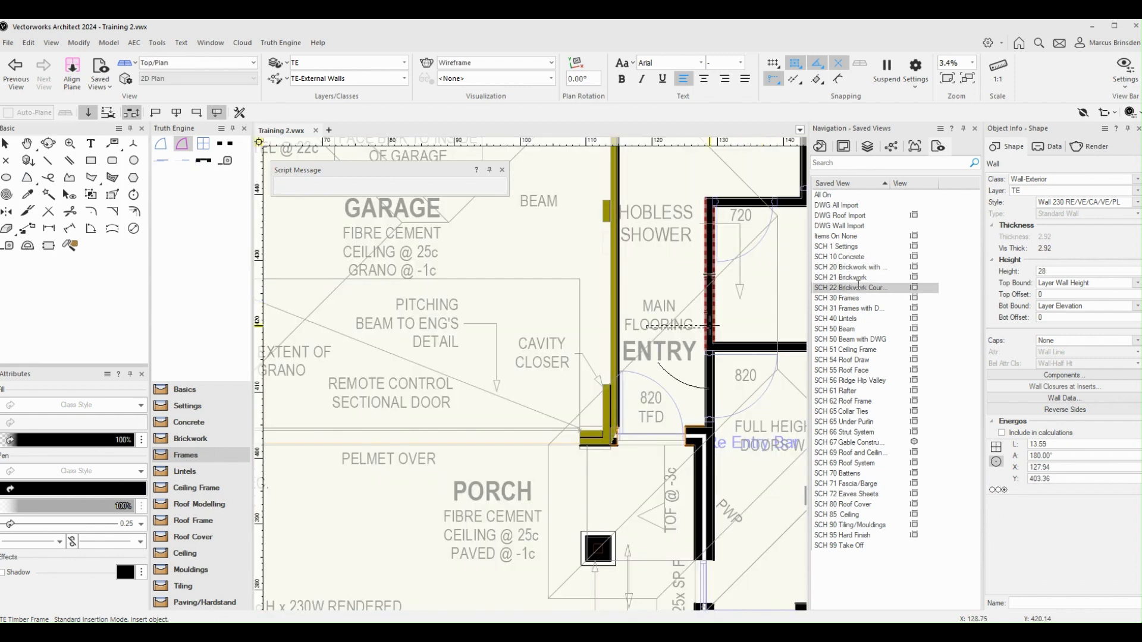
double_click(844, 299)
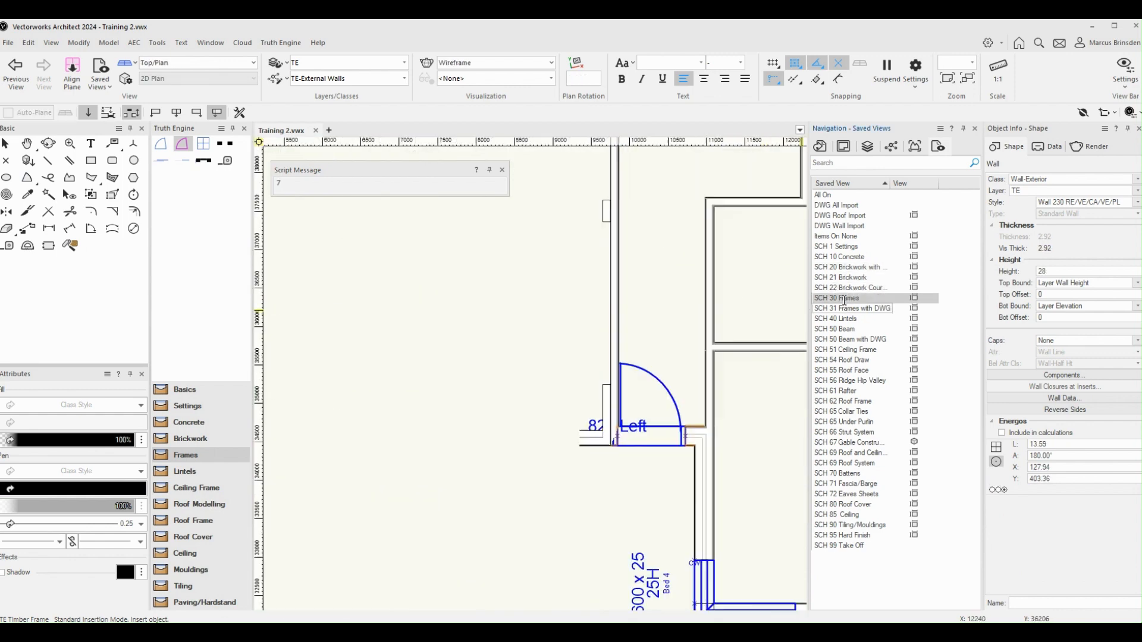
double_click(847, 308)
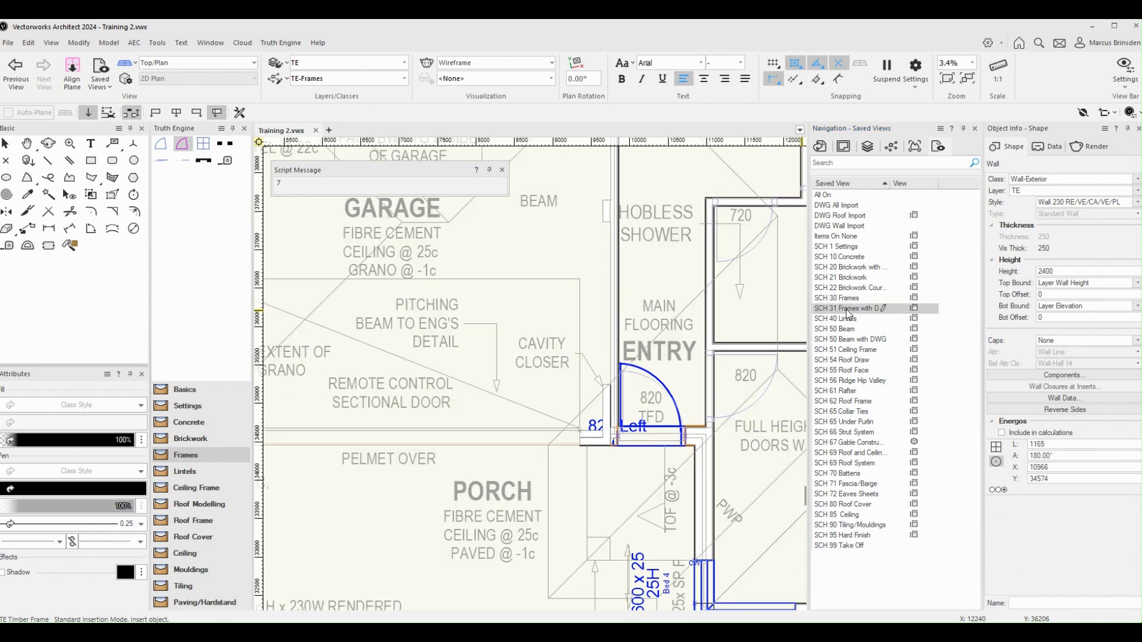
Insert a TE Door into the pantry wall opening next to the laundry, swinging into the pantry
scroll(735, 334, down, 2)
middle_drag(704, 247, 629, 367)
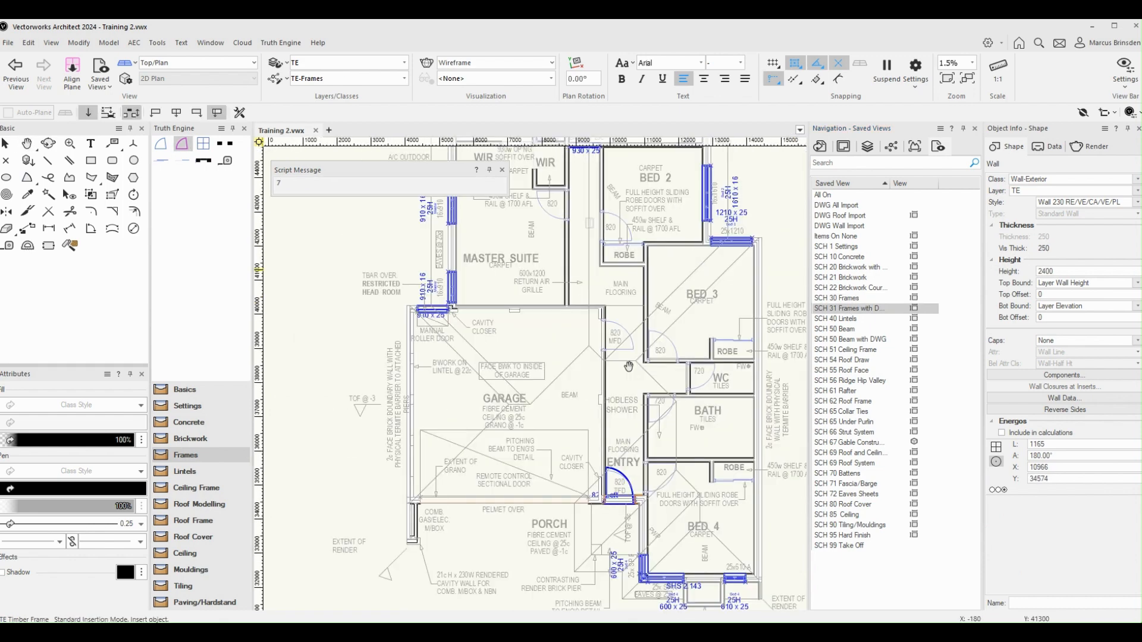
click(161, 146)
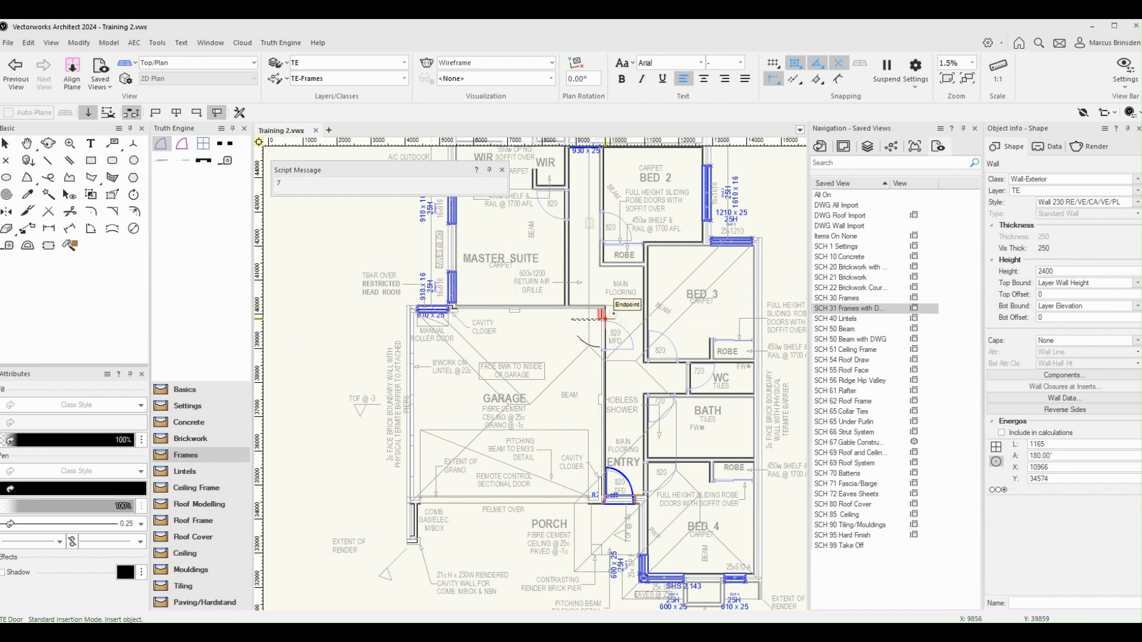
middle_drag(521, 258, 597, 461)
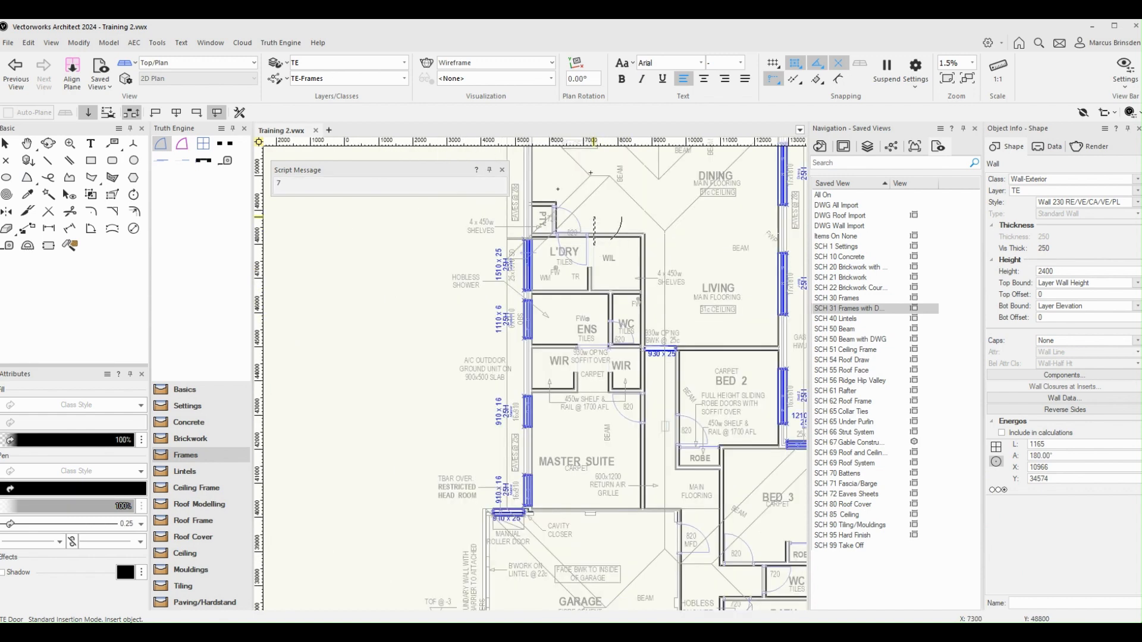
scroll(593, 217, up, 5)
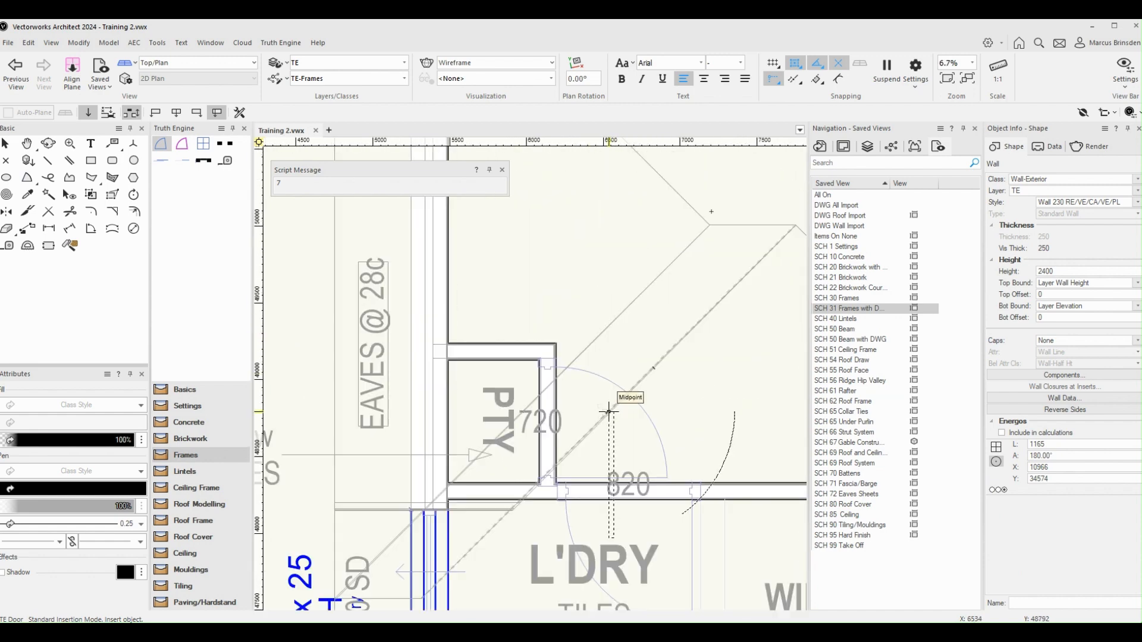
scroll(565, 354, up, 3)
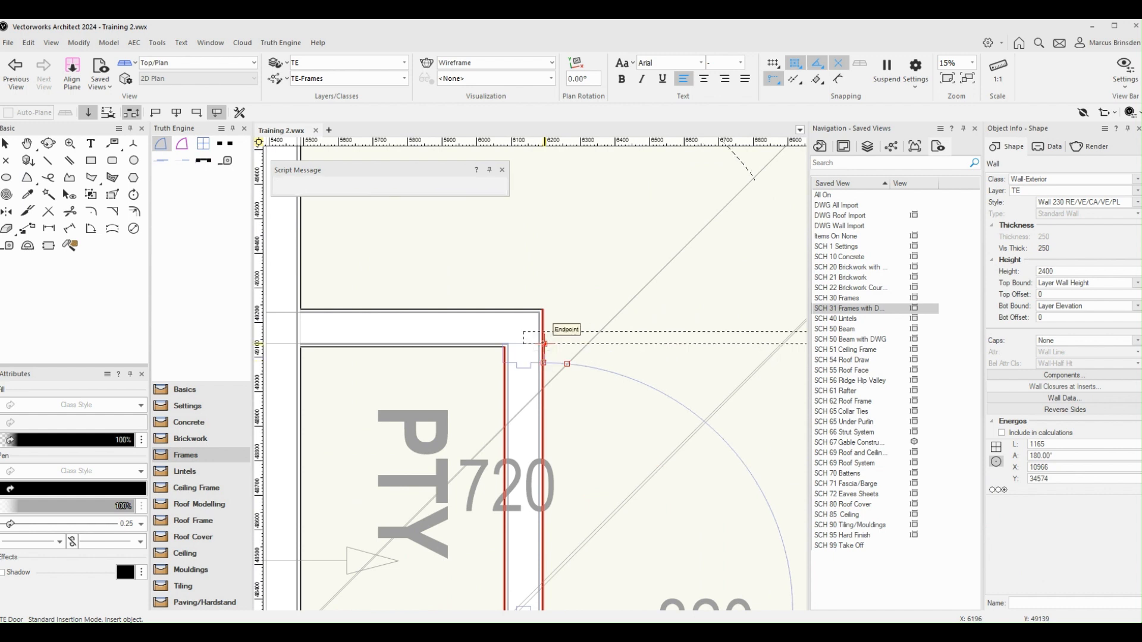
click(545, 354)
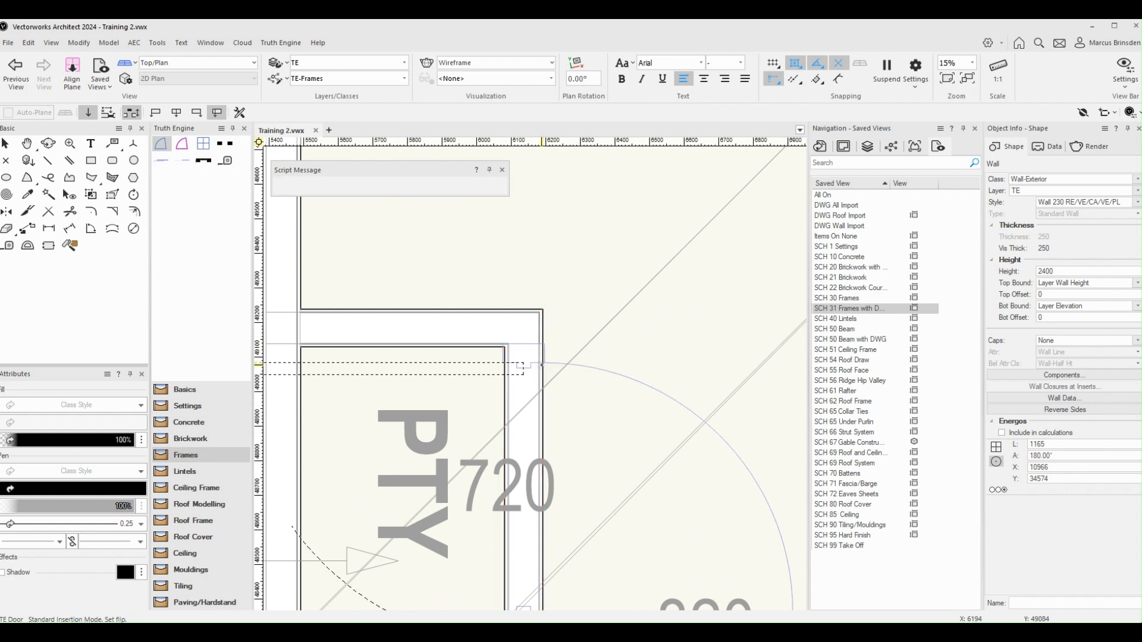
scroll(541, 365, down, 2)
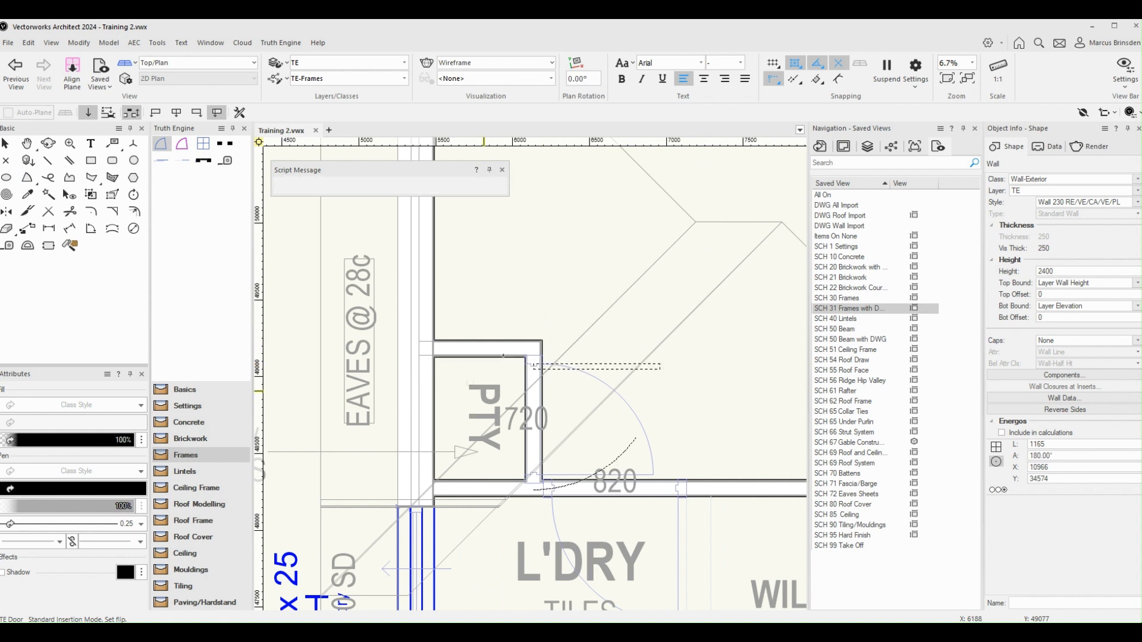
click(465, 391)
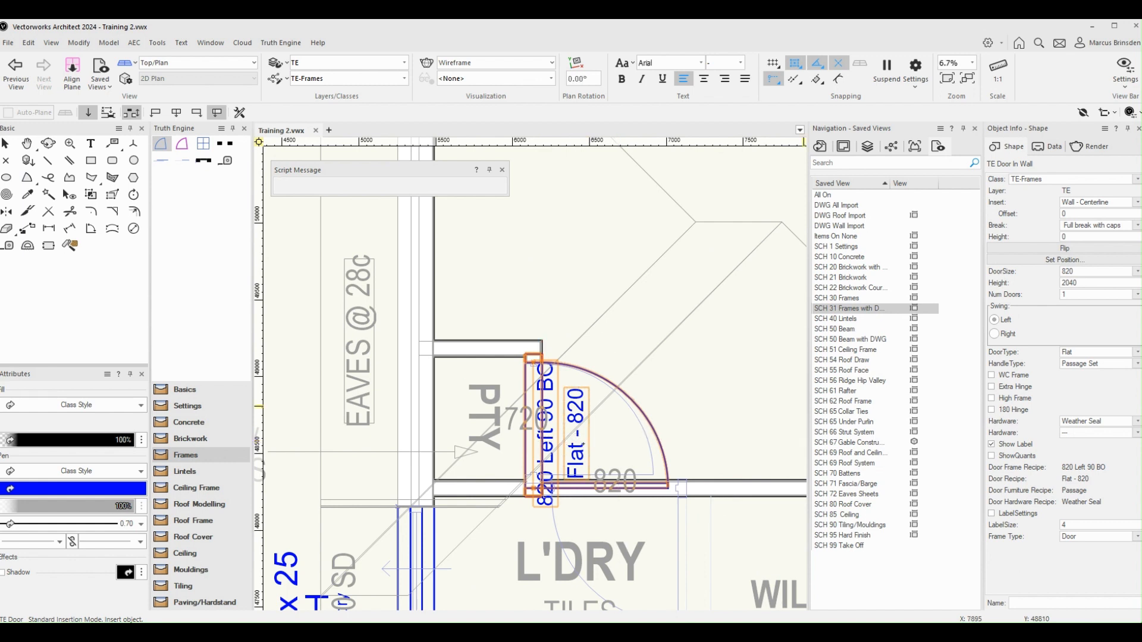
Set the pantry door's size to 720 and its handle type to Dummy Set
click(1081, 275)
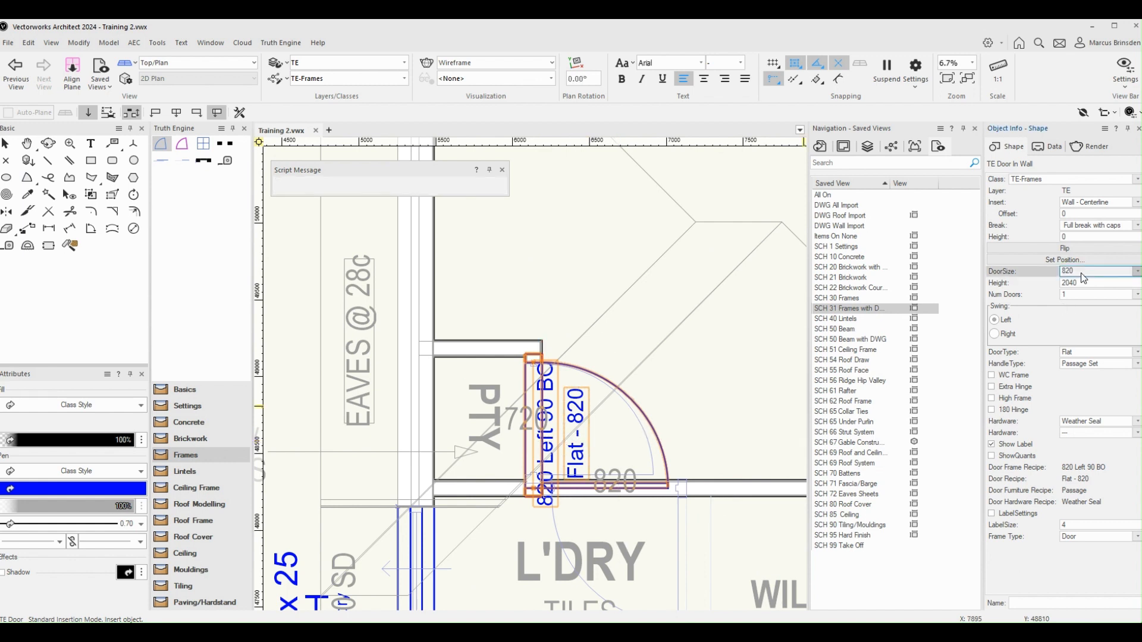
text(720)
key(Return)
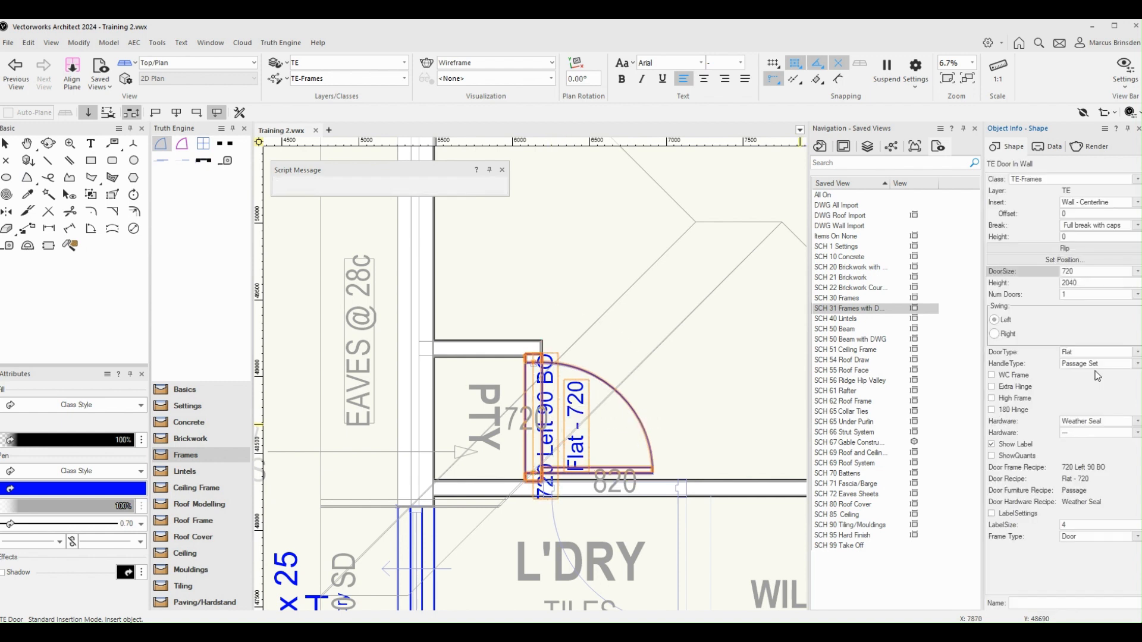
click(1093, 365)
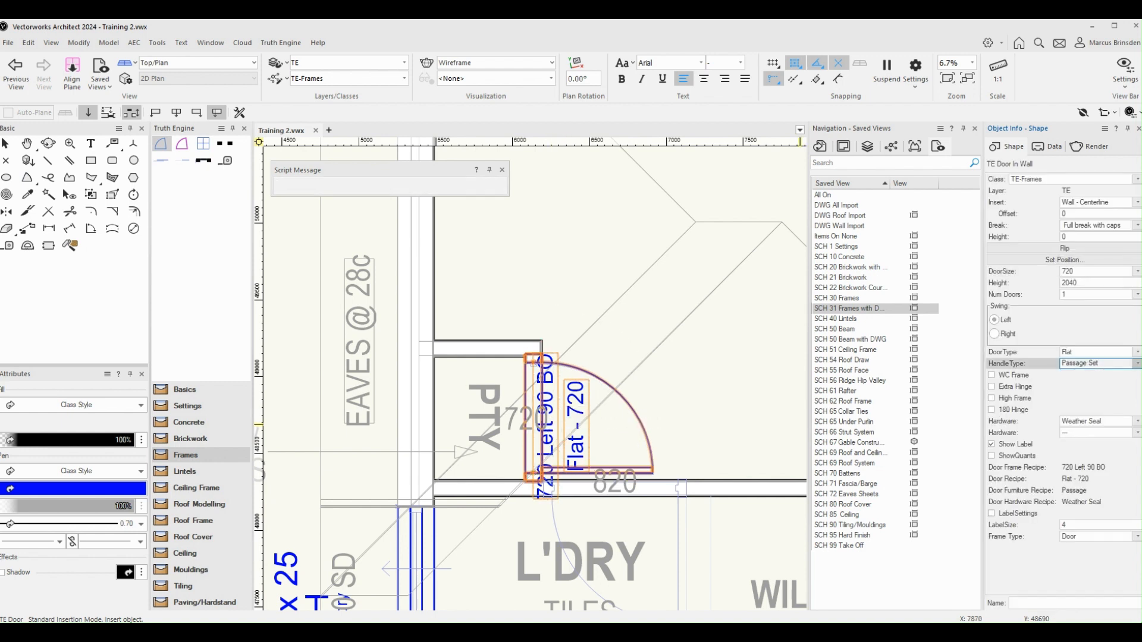
click(1085, 392)
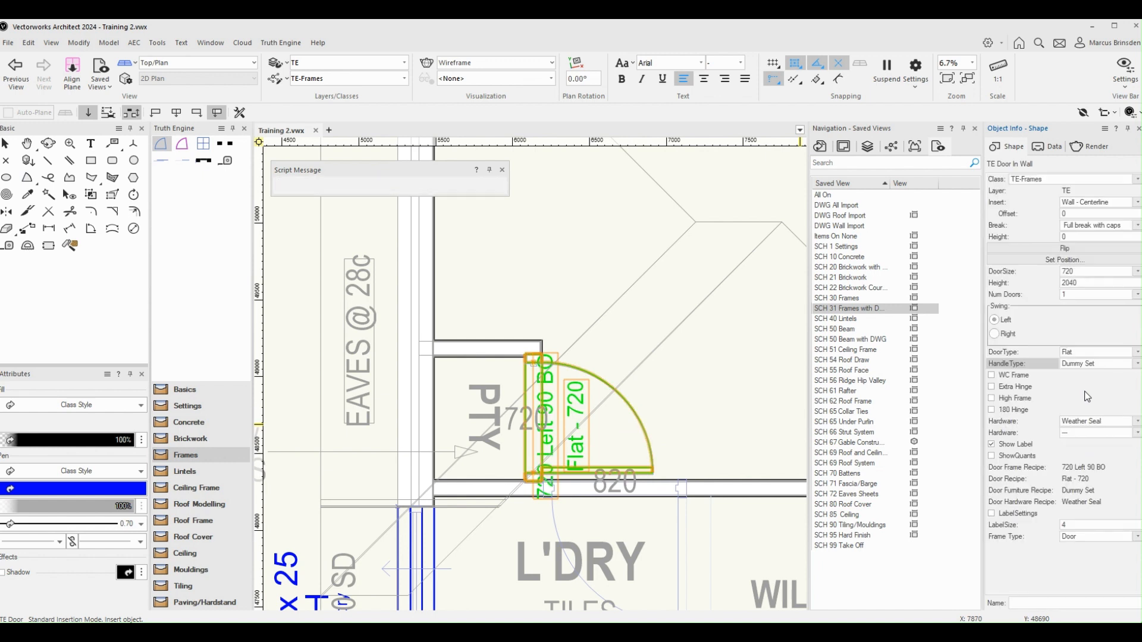
scroll(799, 428, up, 1)
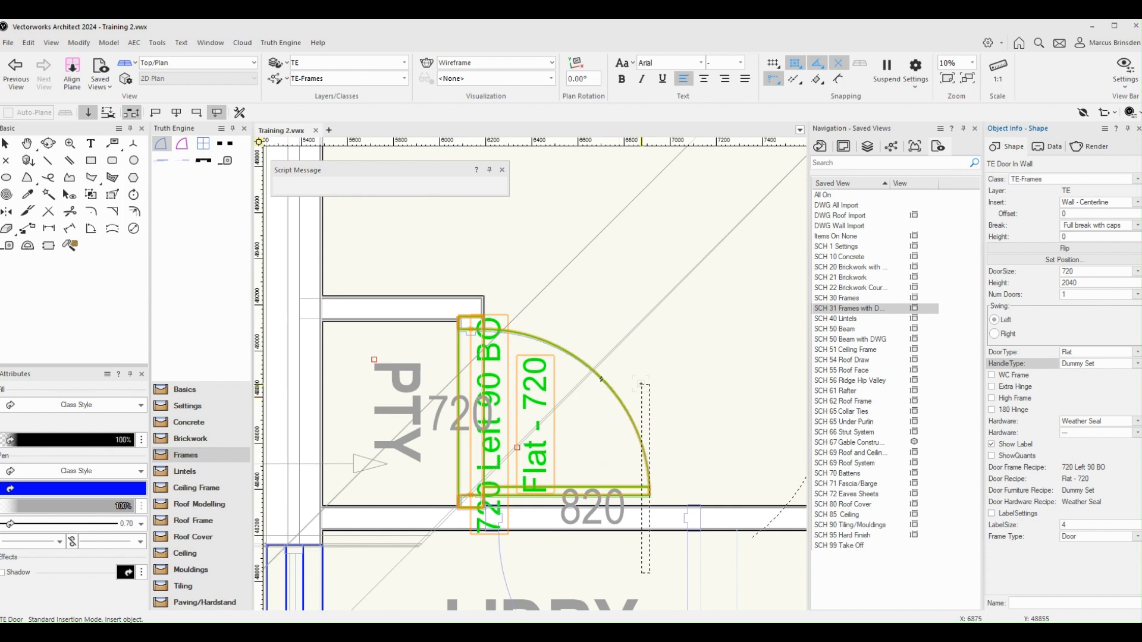
Insert an 820 TE Door into the laundry's entry opening below the pantry, swinging into the laundry, and set its swing to Right
scroll(643, 387, down, 2)
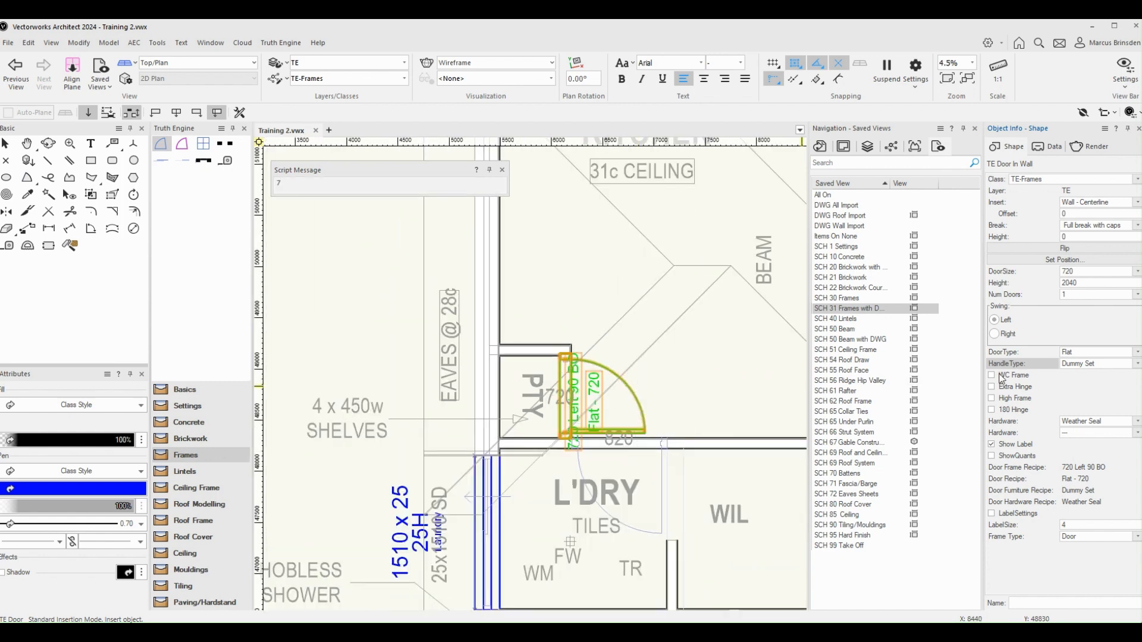
scroll(610, 380, down, 2)
scroll(599, 425, up, 2)
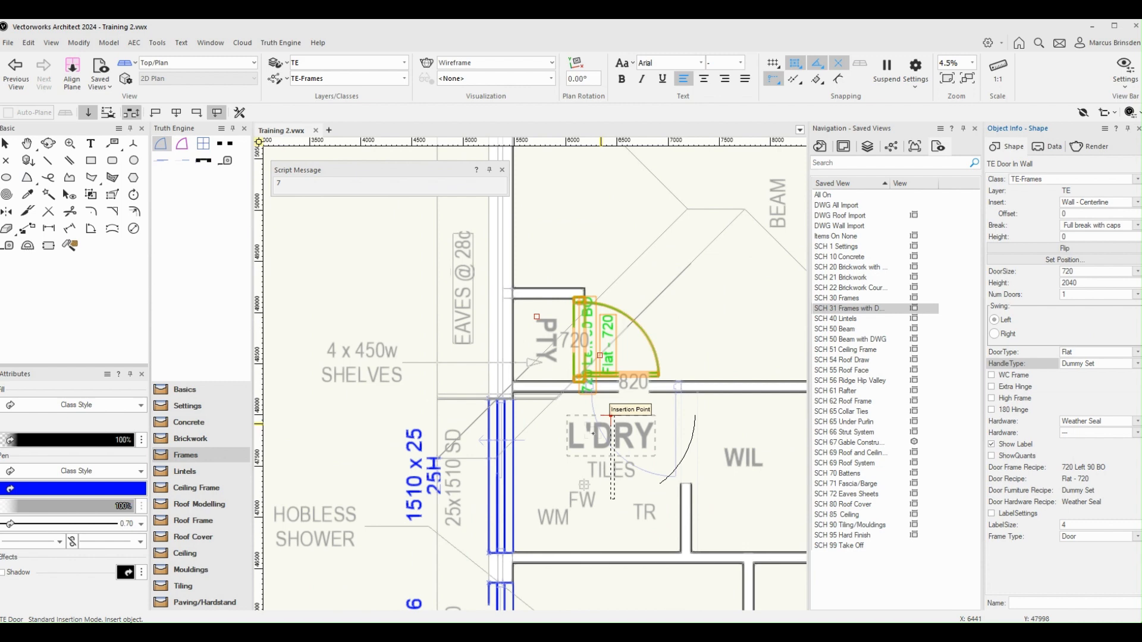
scroll(611, 433, up, 1)
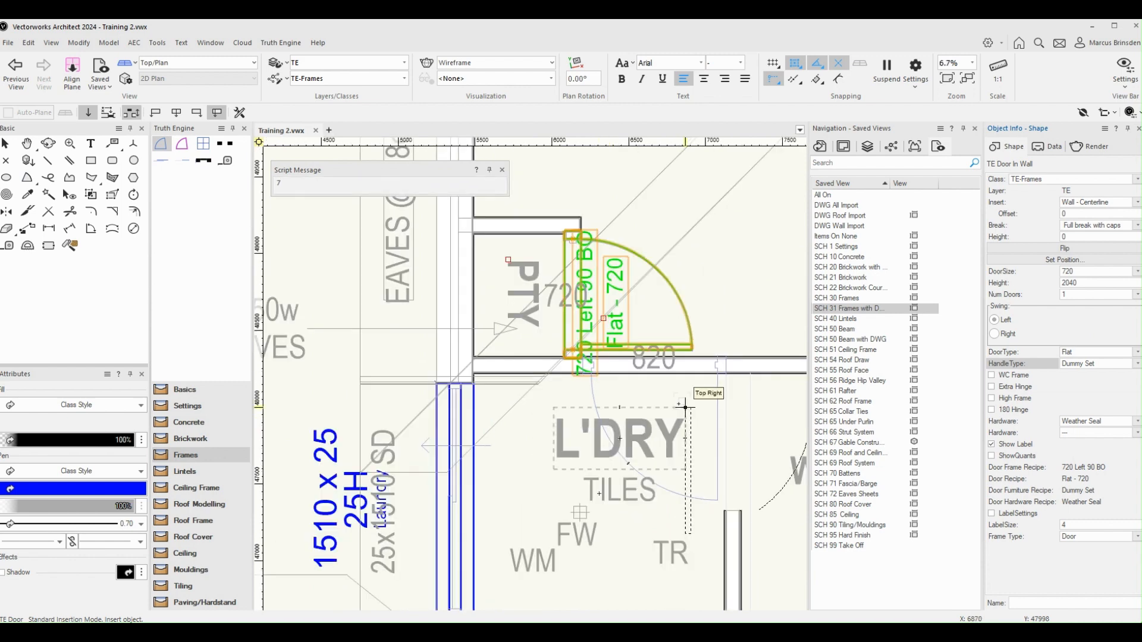
middle_drag(685, 408, 694, 428)
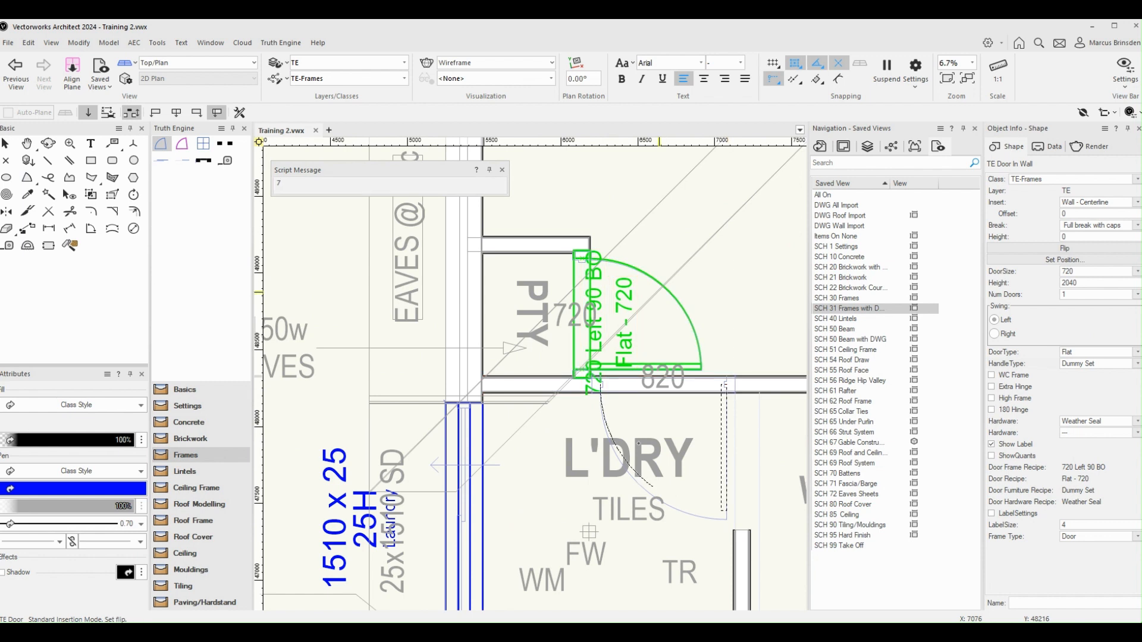
click(671, 259)
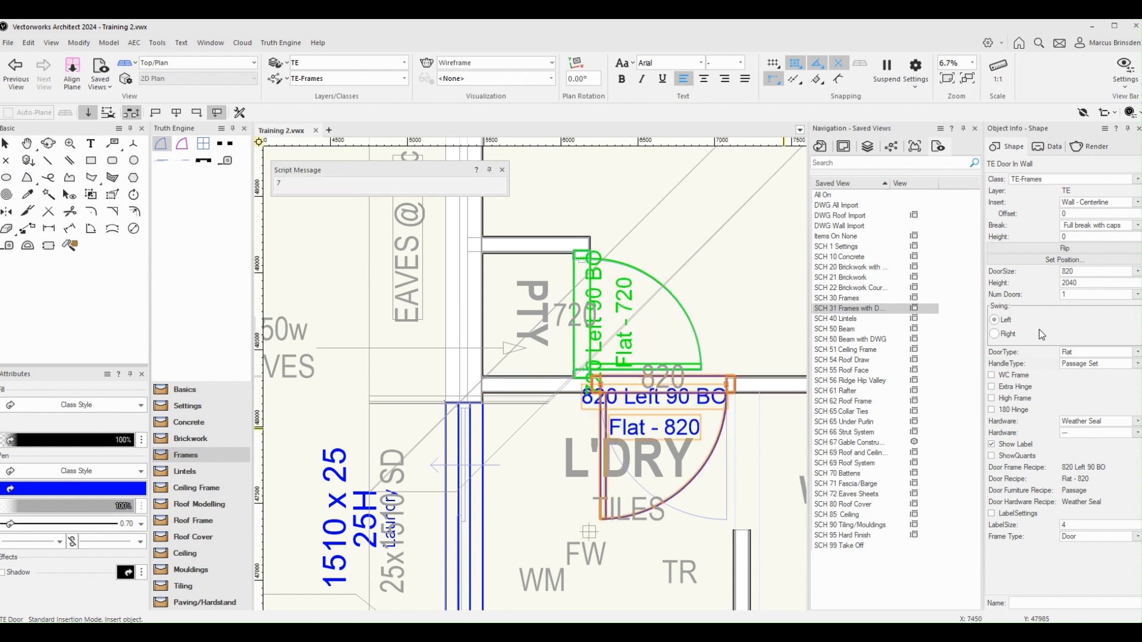
click(1015, 334)
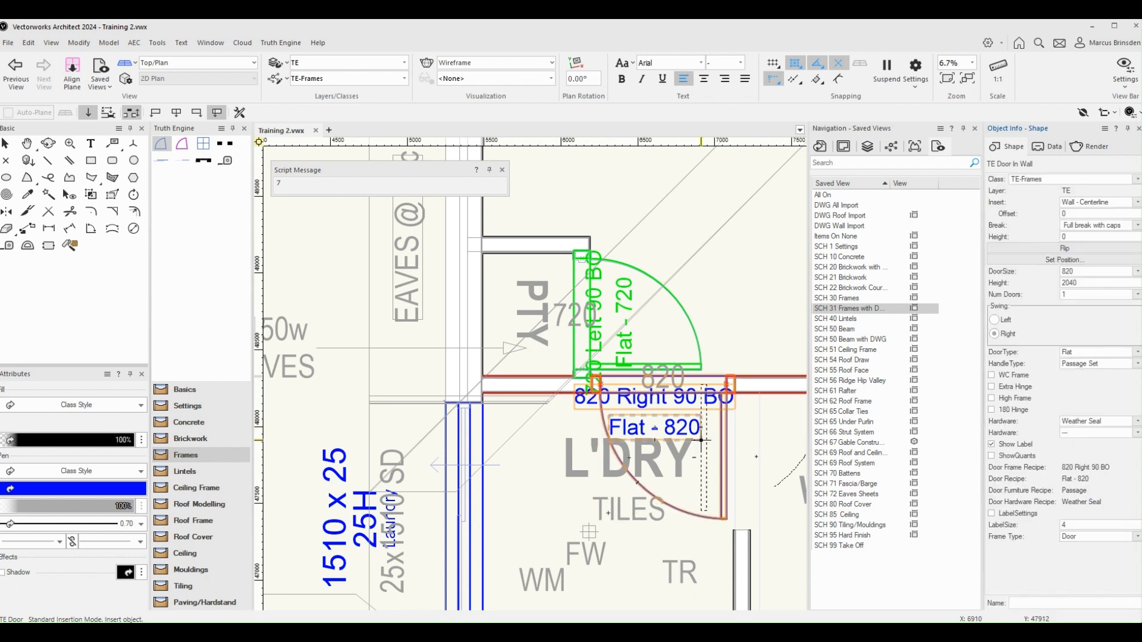
Insert a TE Door into the WC wall opening beside the ensuite, swinging into the WC
scroll(757, 440, down, 3)
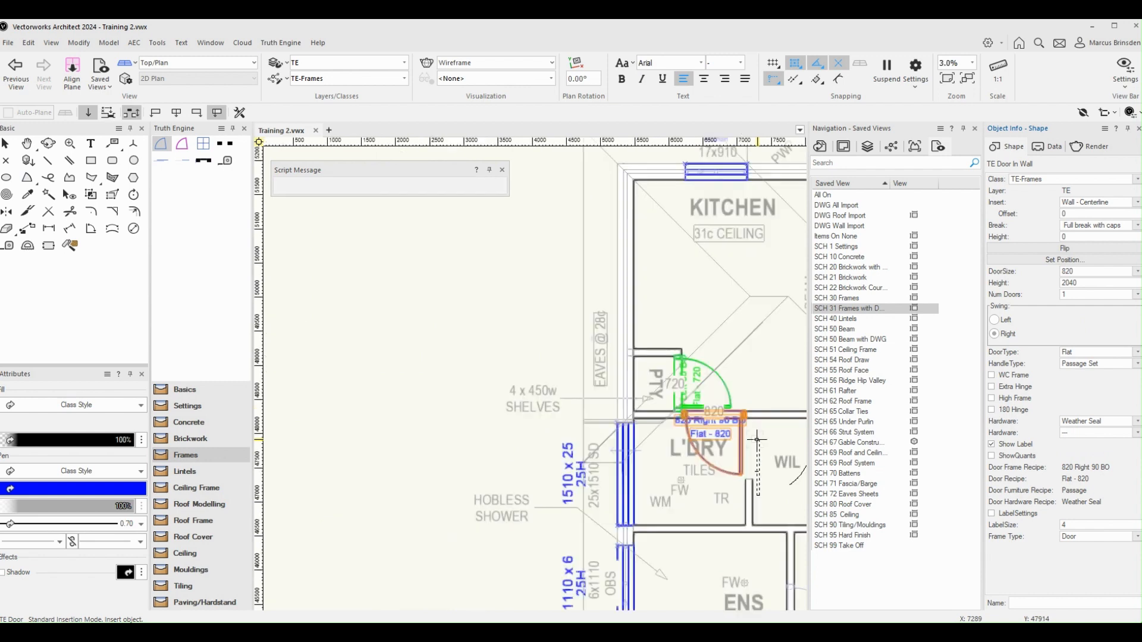
middle_drag(761, 480, 551, 414)
middle_drag(547, 521, 547, 411)
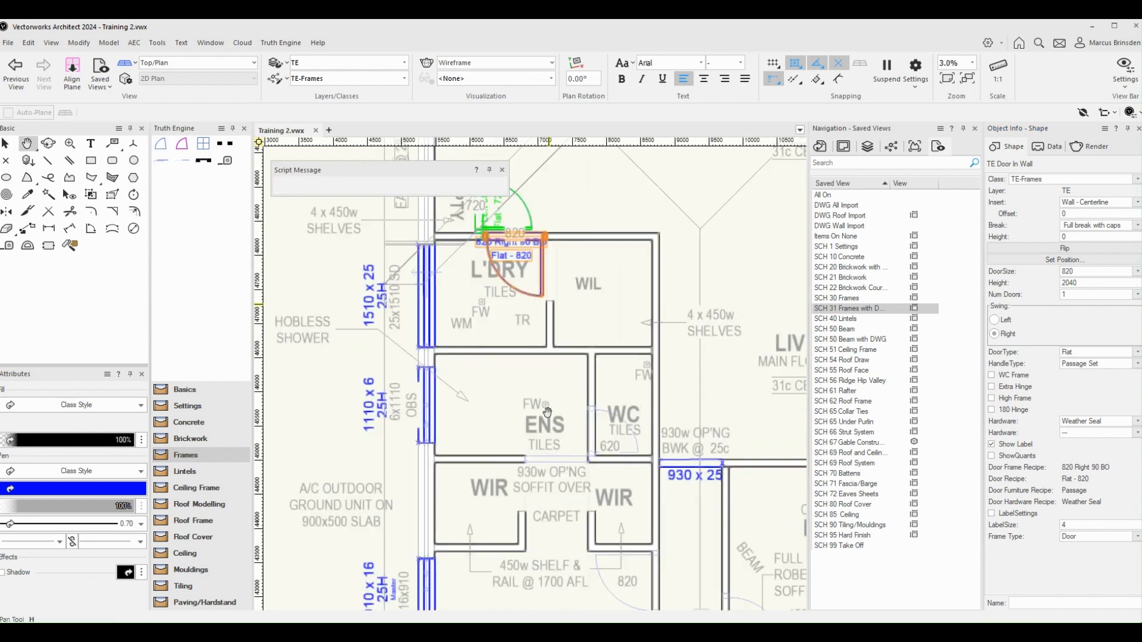
scroll(659, 519, up, 3)
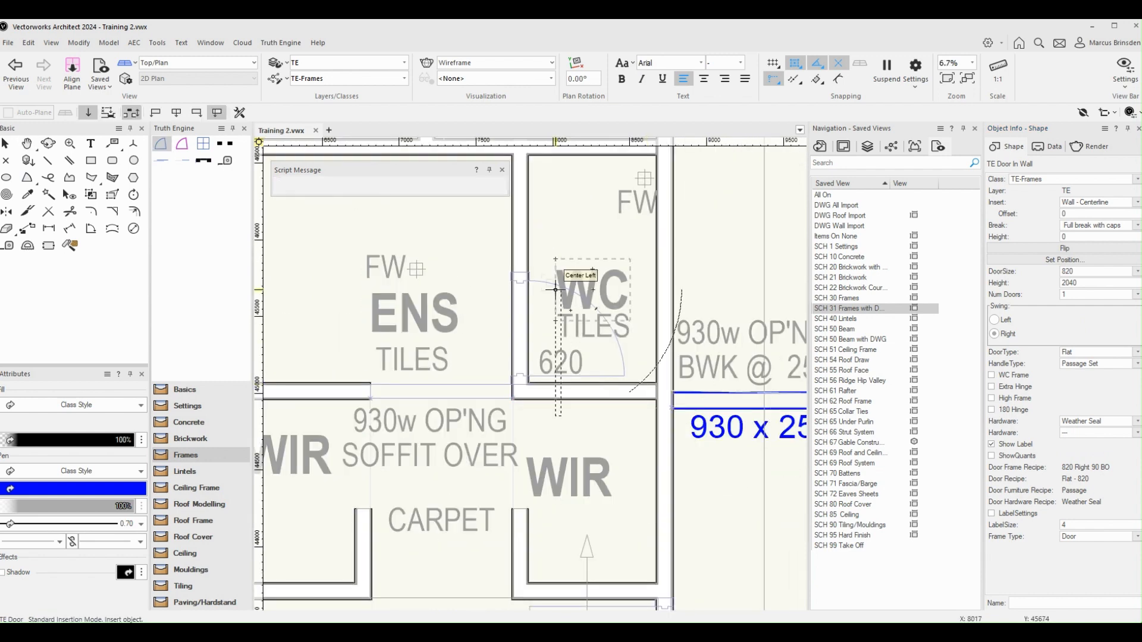
click(512, 281)
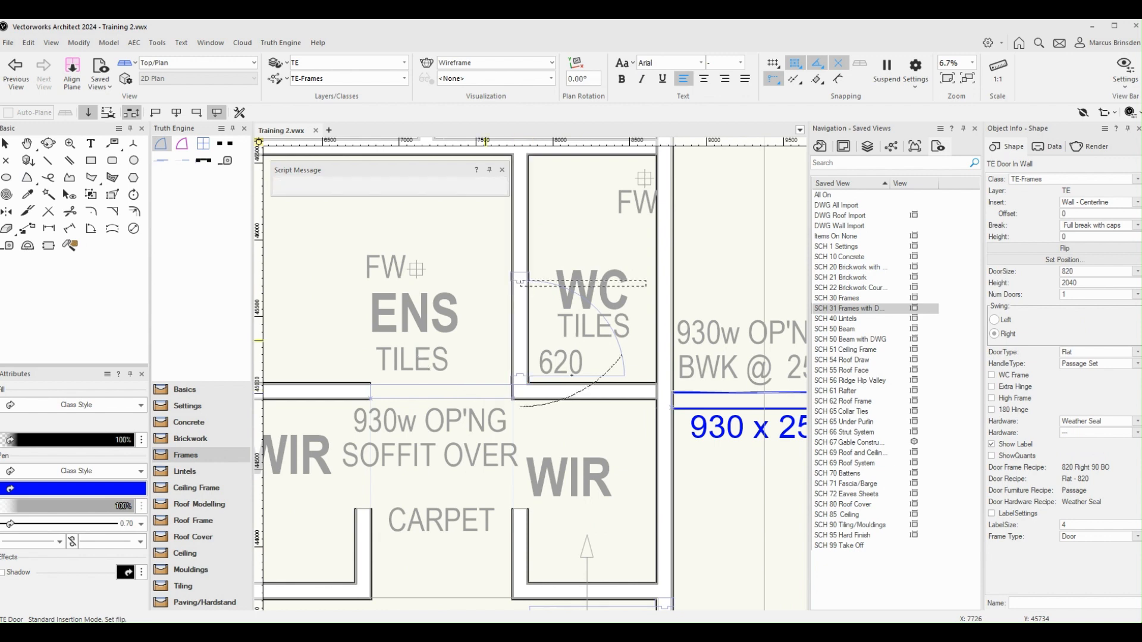
click(571, 375)
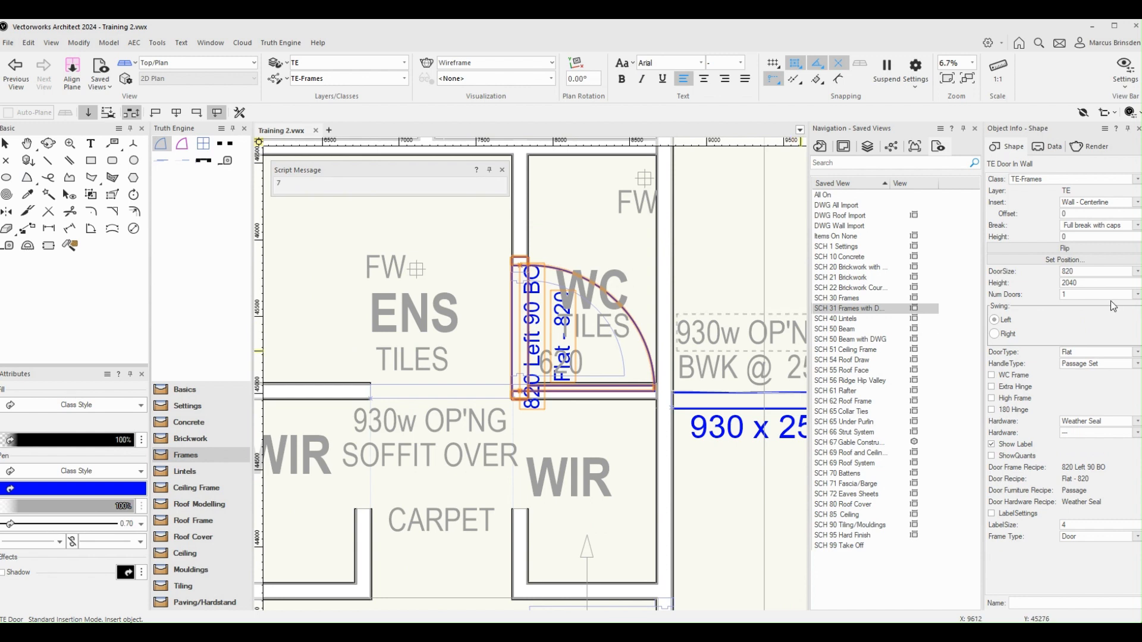
Set the WC door's size to 620, enable its WC Frame option, and set its handle type to Privacy Set
click(1094, 271)
text(620)
key(Return)
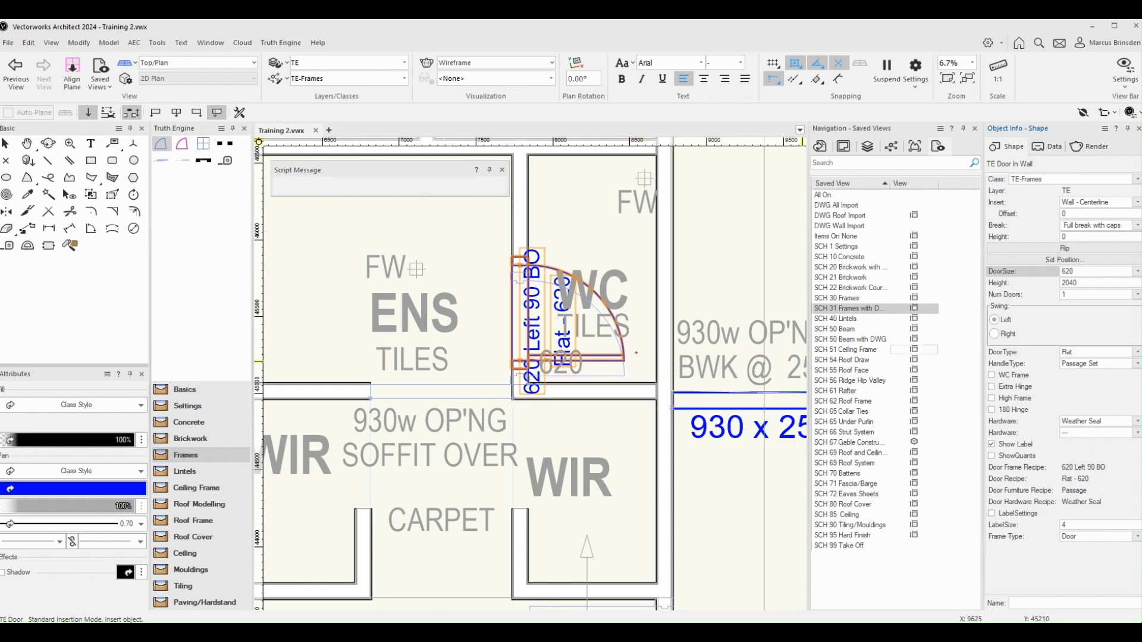
click(1000, 377)
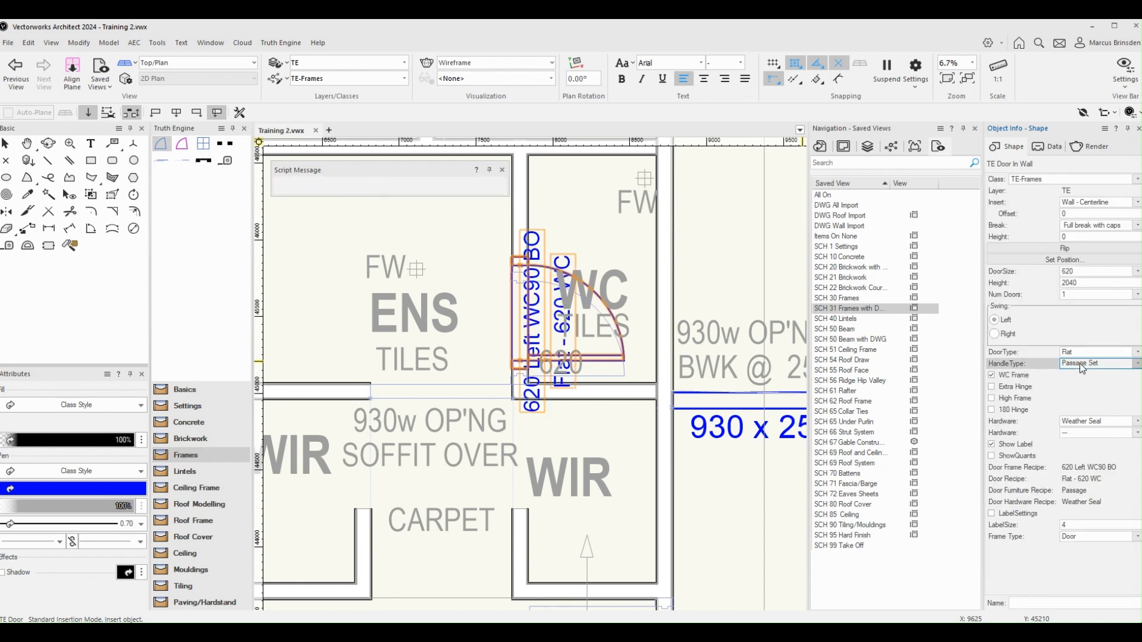
click(1080, 385)
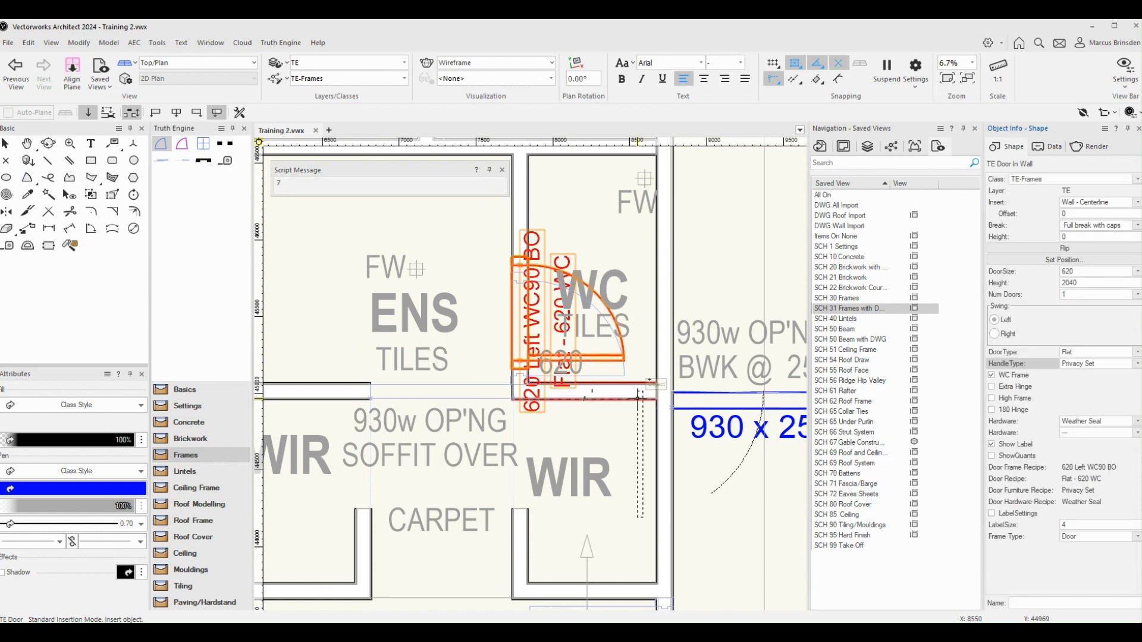
Insert an 820 TE Door into the master suite's wall opening, swinging into the master suite
scroll(628, 345, down, 2)
click(622, 352)
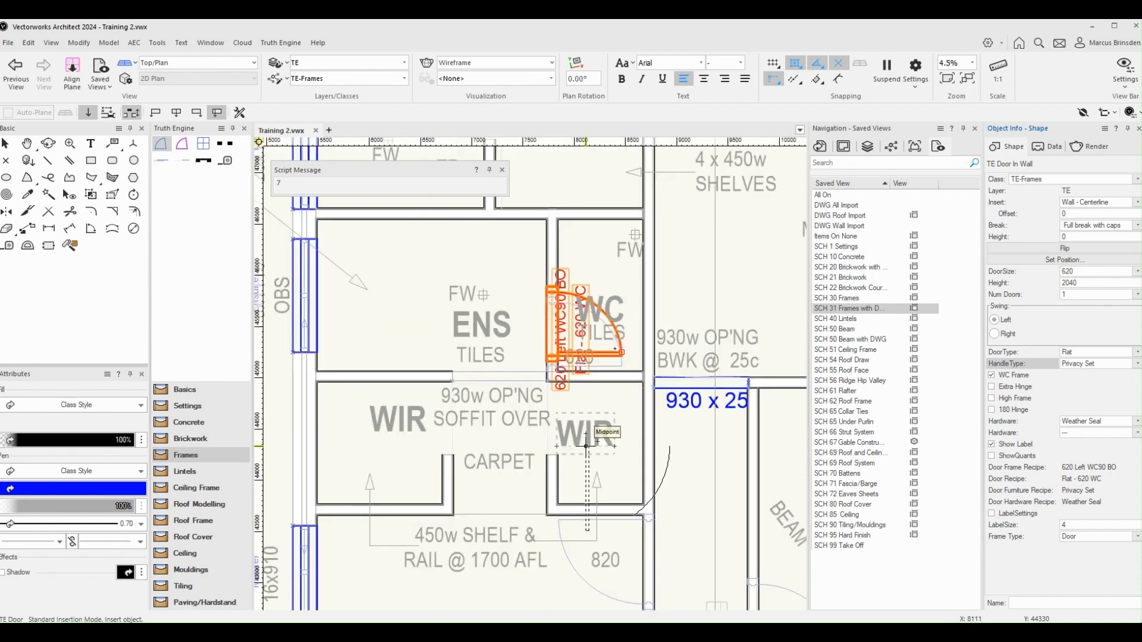
scroll(587, 446, down, 2)
scroll(650, 495, up, 4)
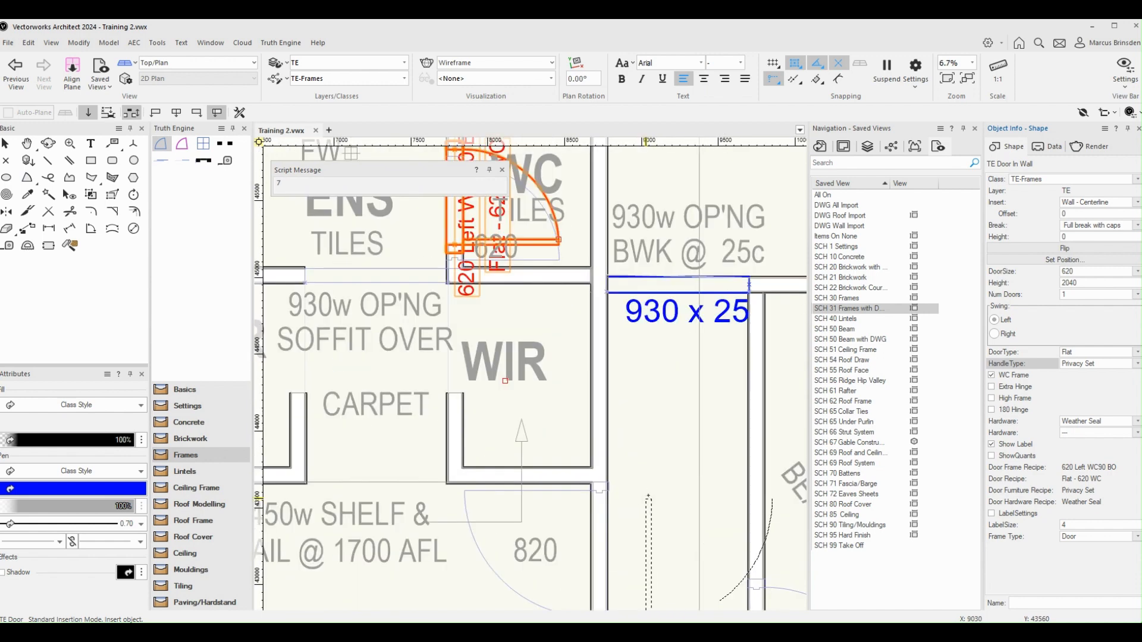
ctrl+scroll(648, 495, down, 3)
scroll(603, 475, up, 4)
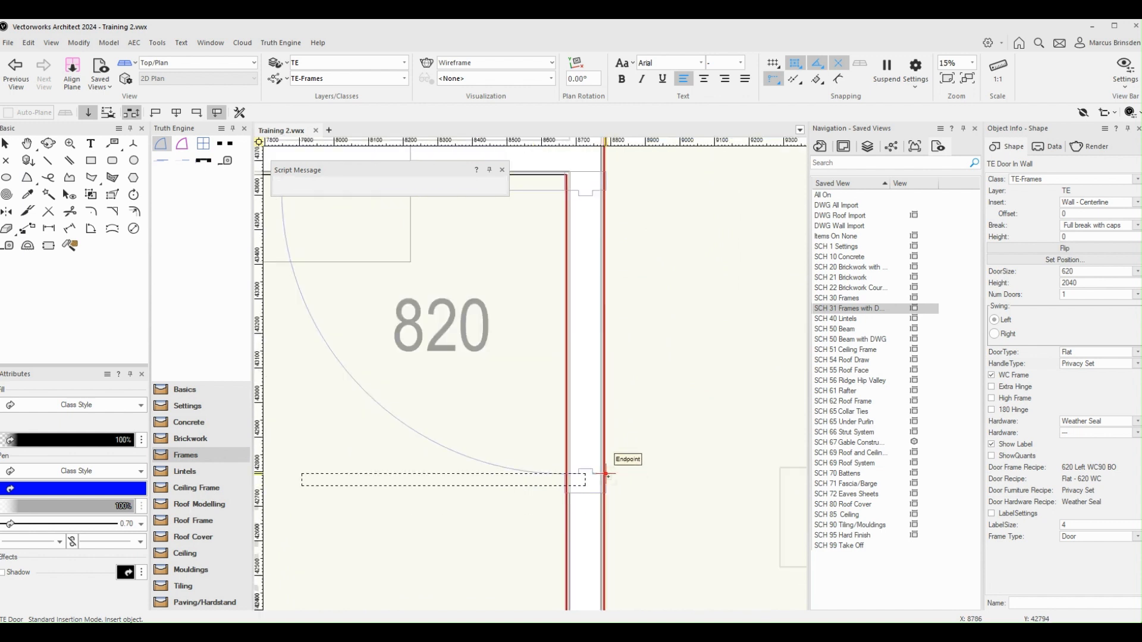
click(606, 475)
scroll(605, 476, down, 2)
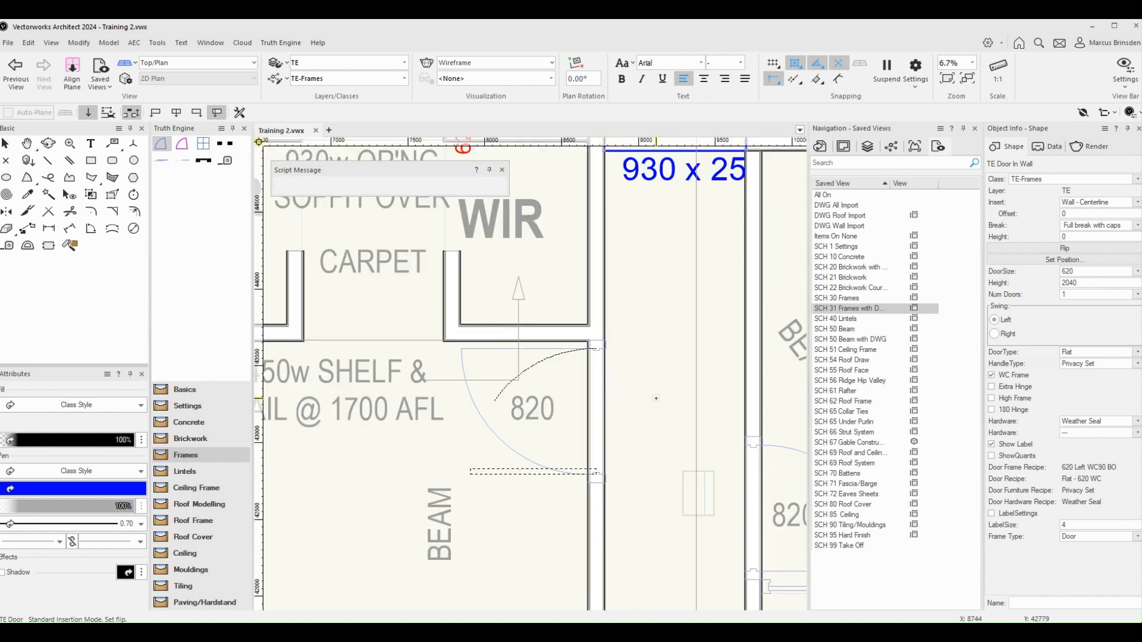
click(656, 398)
Insert an 820 TE Door into Bed 2's entry wall opening beside the robe, swinging into Bed 2
scroll(656, 398, down, 1)
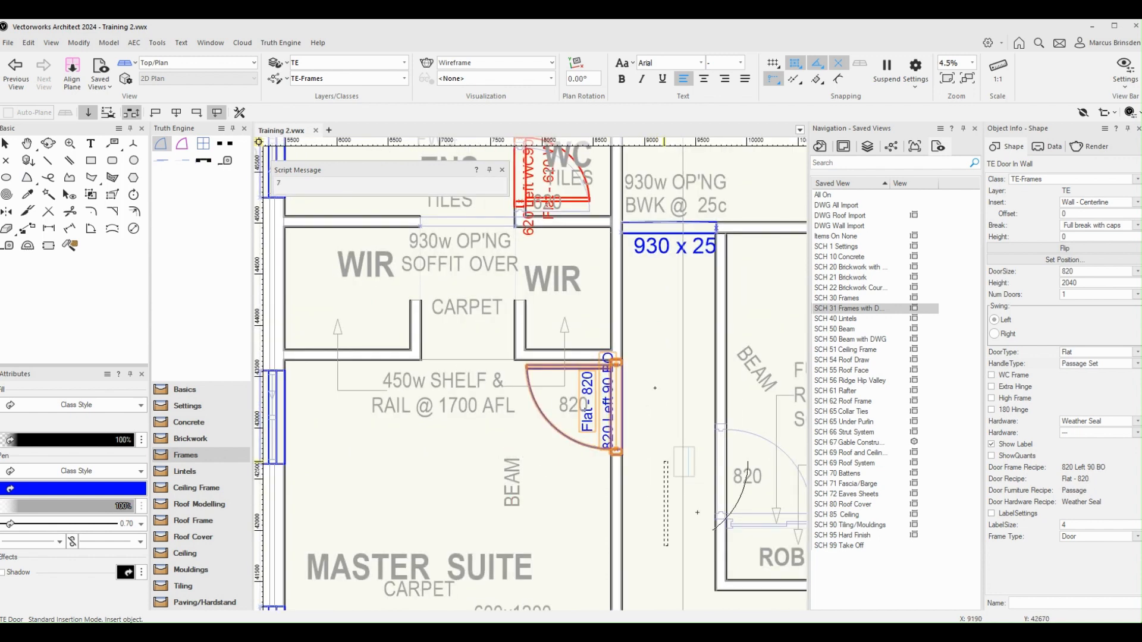
scroll(669, 452, up, 2)
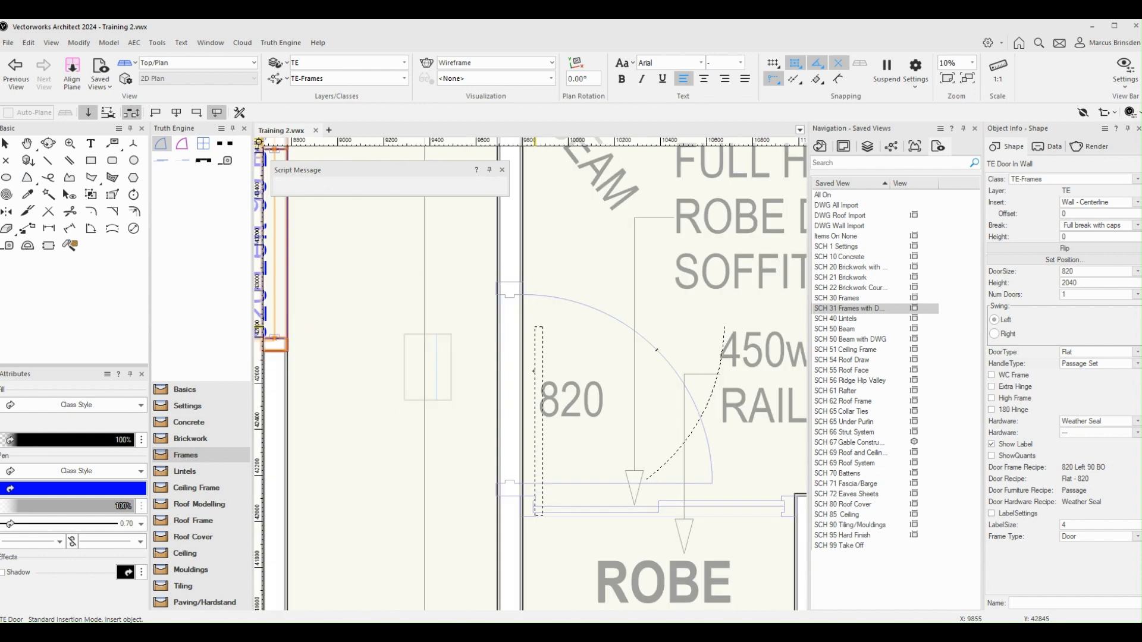
click(499, 294)
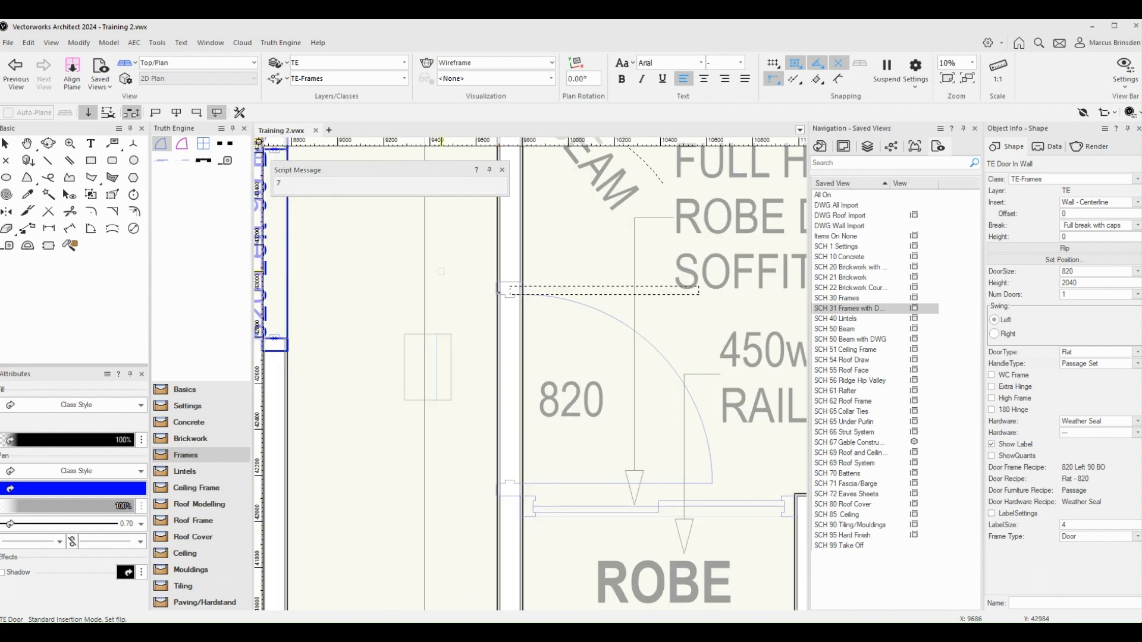
click(487, 391)
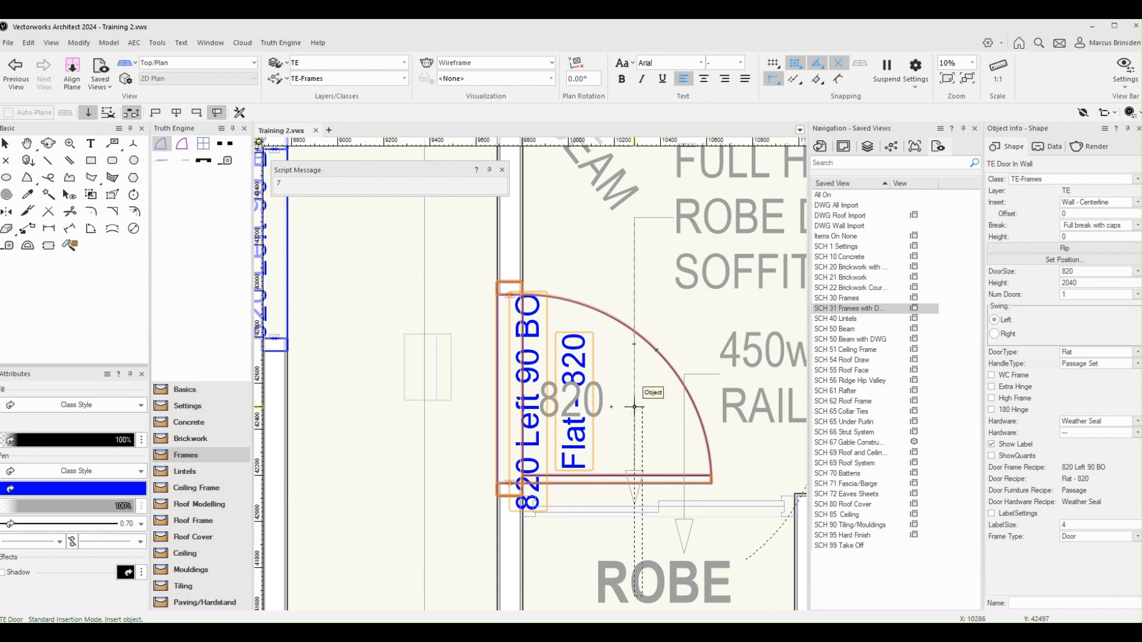
Insert an 820 TE Door into Bed 3's entry wall opening, swinging into Bed 3, and set its swing to Right
scroll(640, 392, down, 1)
scroll(640, 392, down, 2)
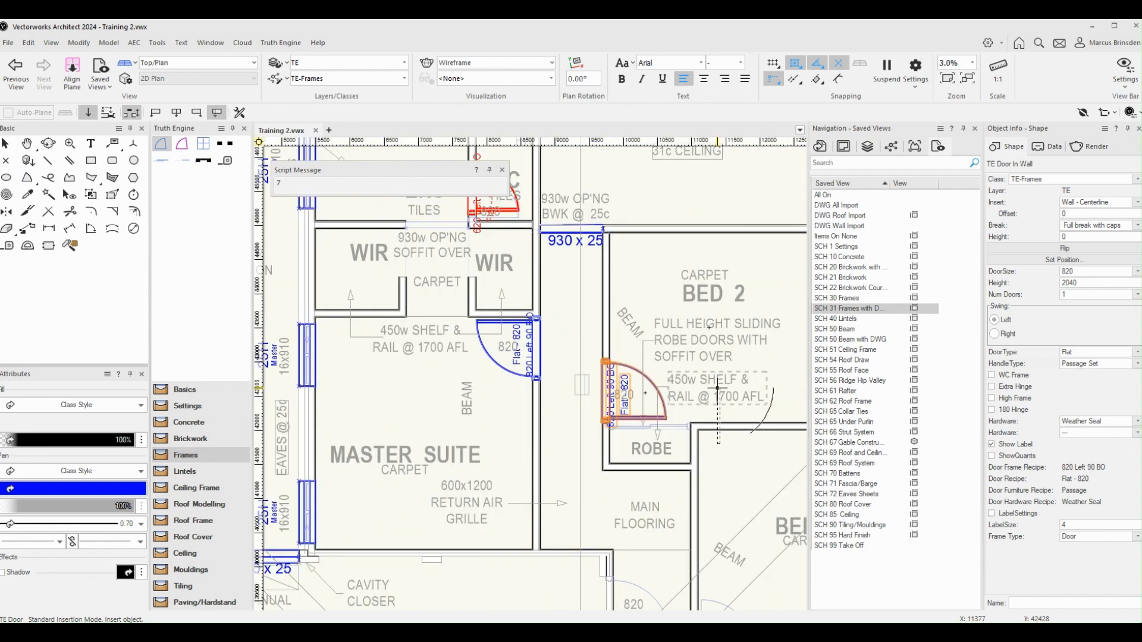
key(h)
drag(719, 390, 682, 406)
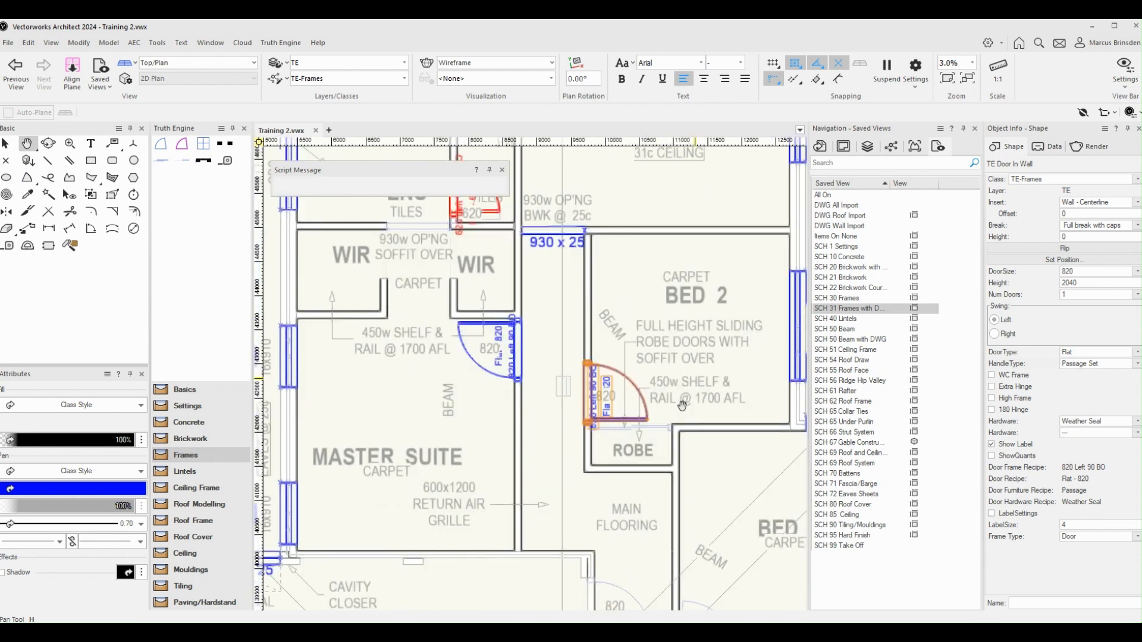
middle_drag(682, 406, 674, 206)
scroll(741, 497, up, 2)
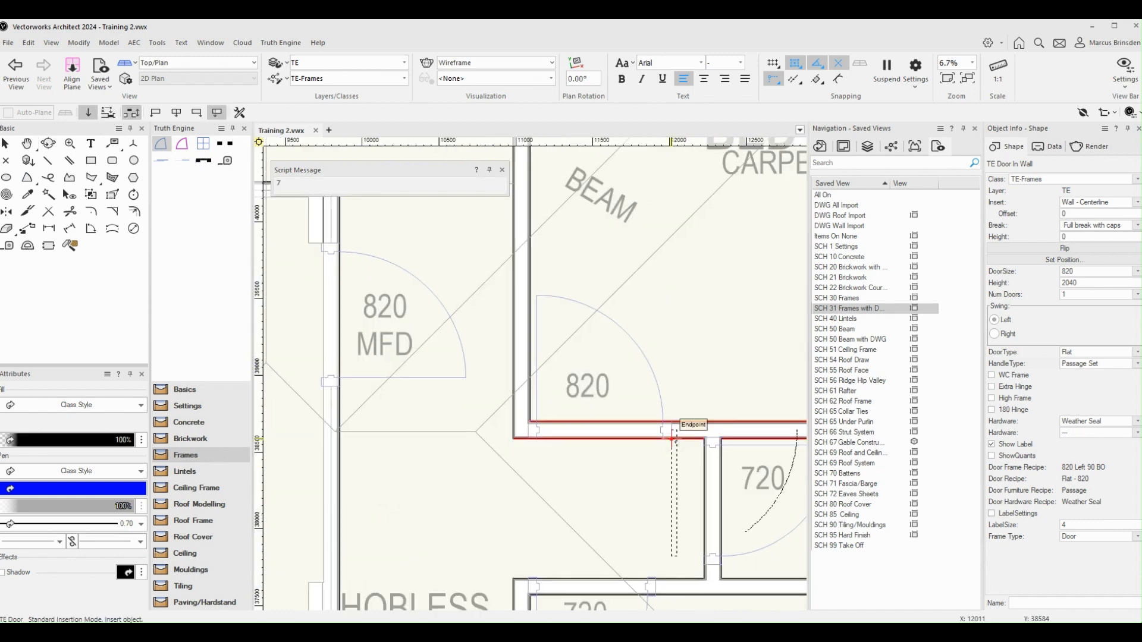
scroll(664, 429, up, 5)
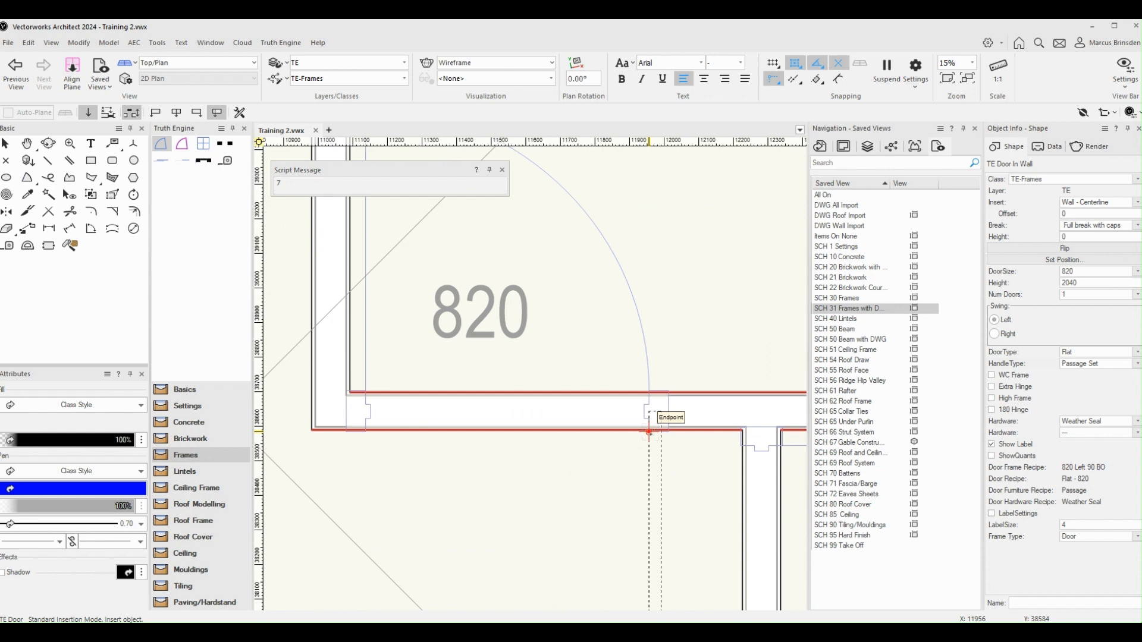
click(649, 433)
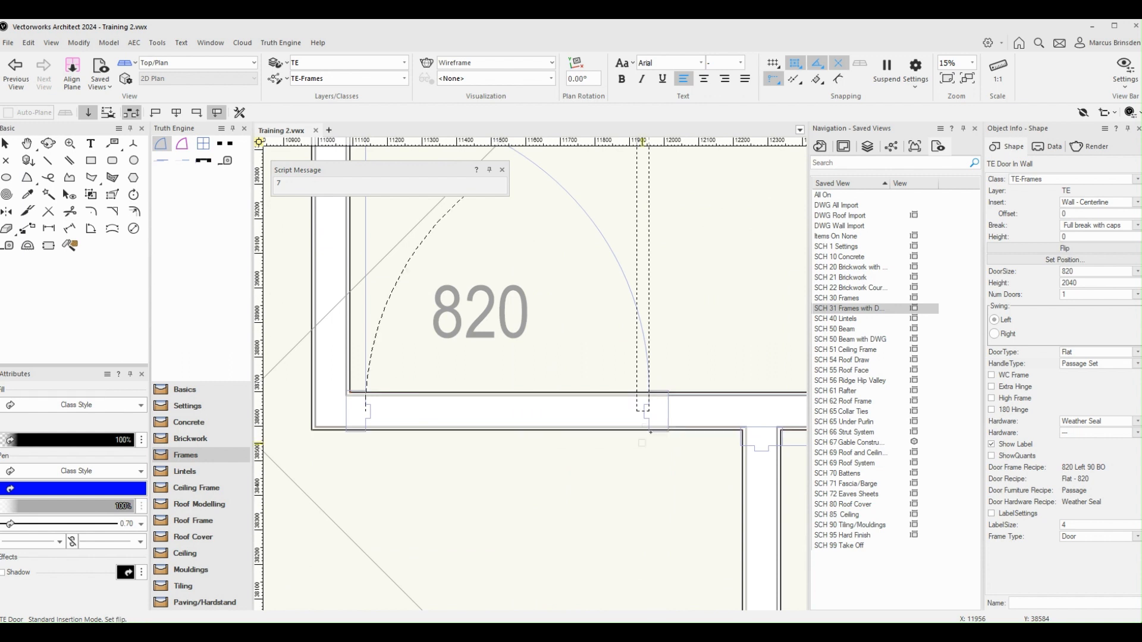
click(622, 477)
scroll(622, 477, down, 2)
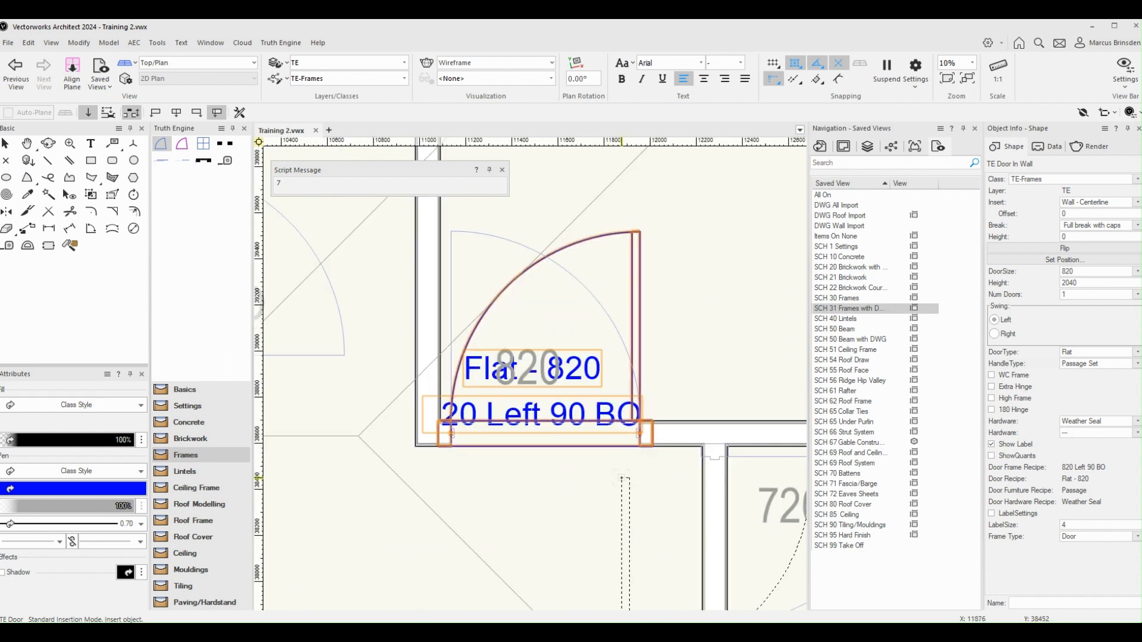
click(994, 334)
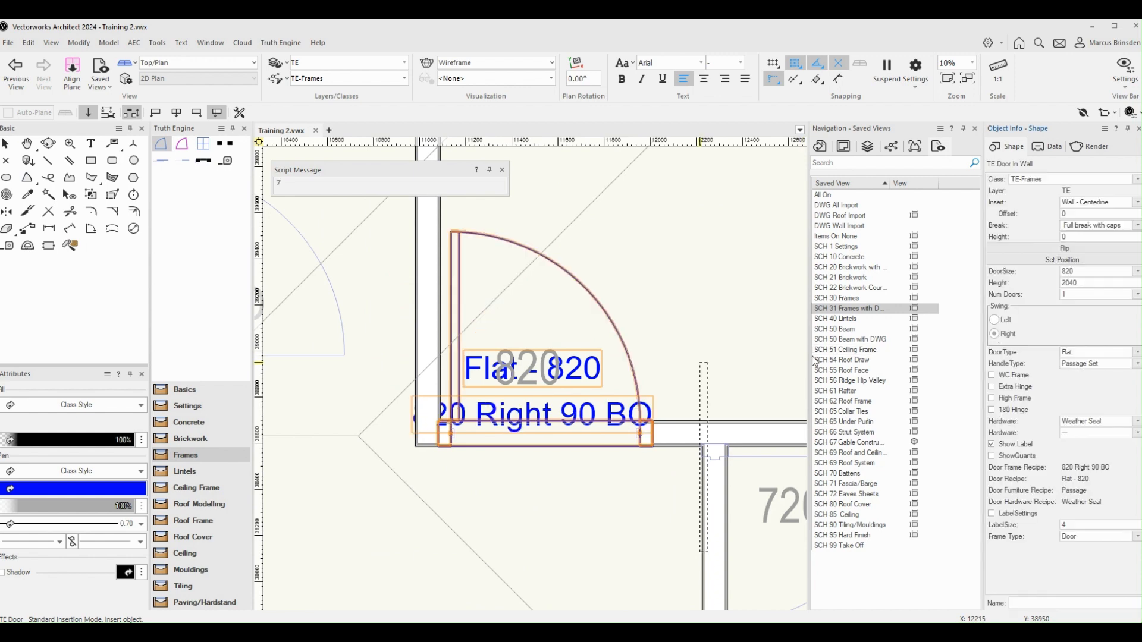
Insert a TE Door into the WC wall opening below Bed 3, swinging into the WC
scroll(621, 393, down, 6)
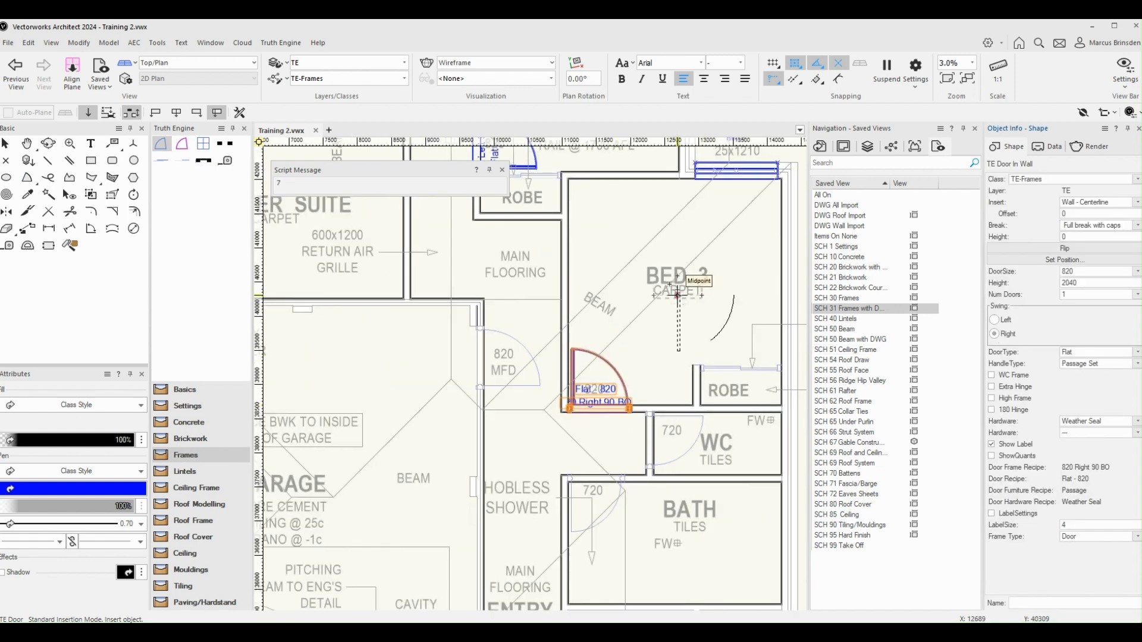
scroll(716, 460, up, 6)
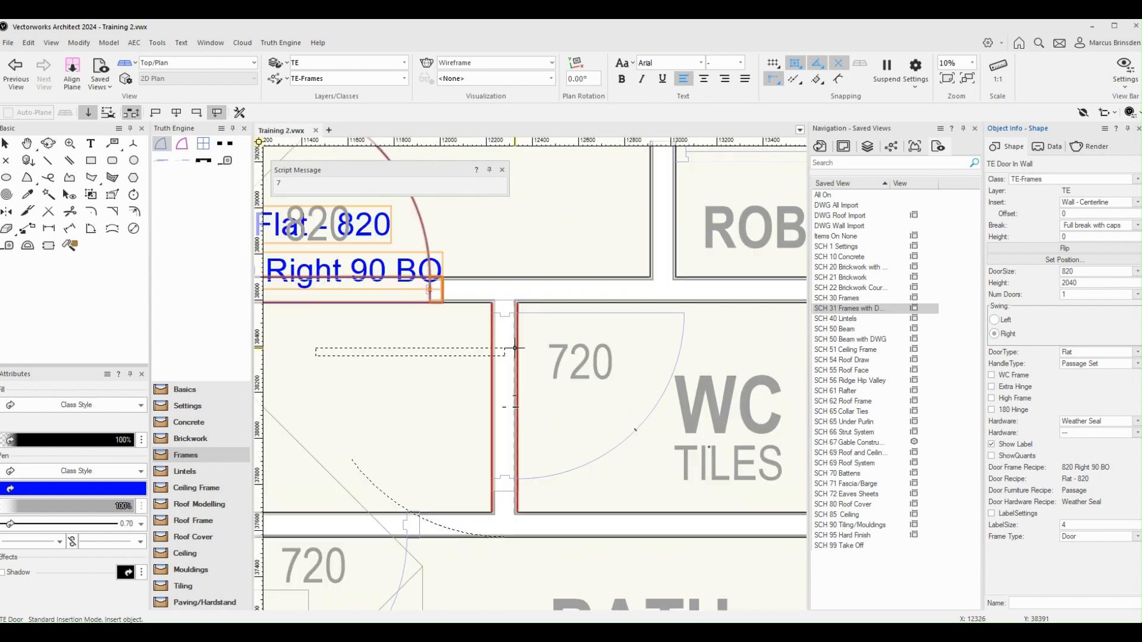
click(491, 314)
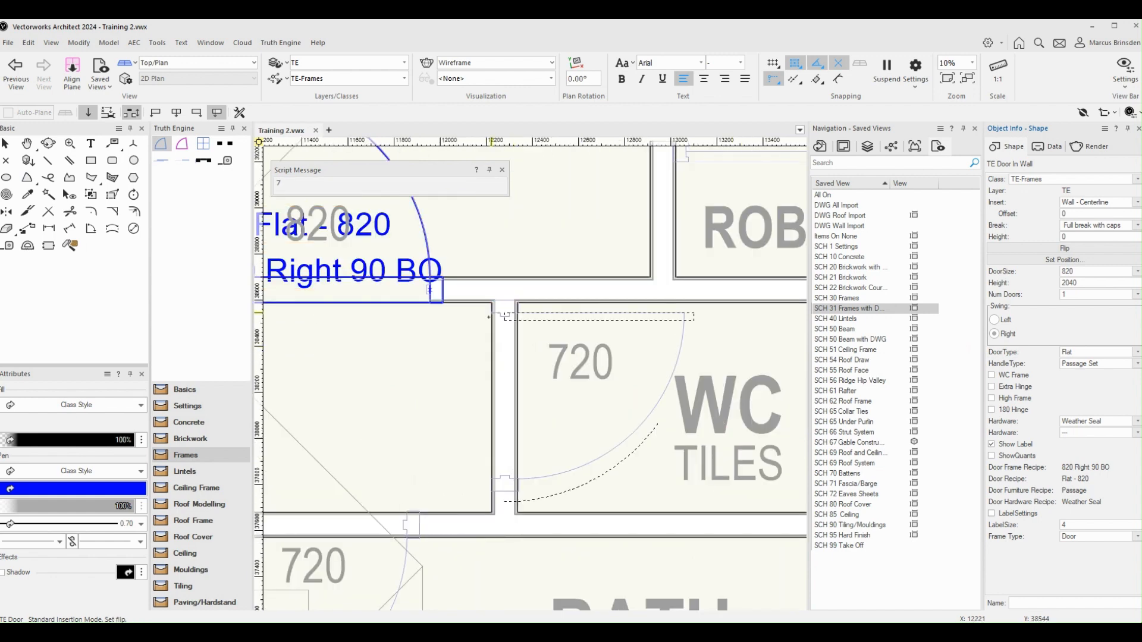
click(559, 336)
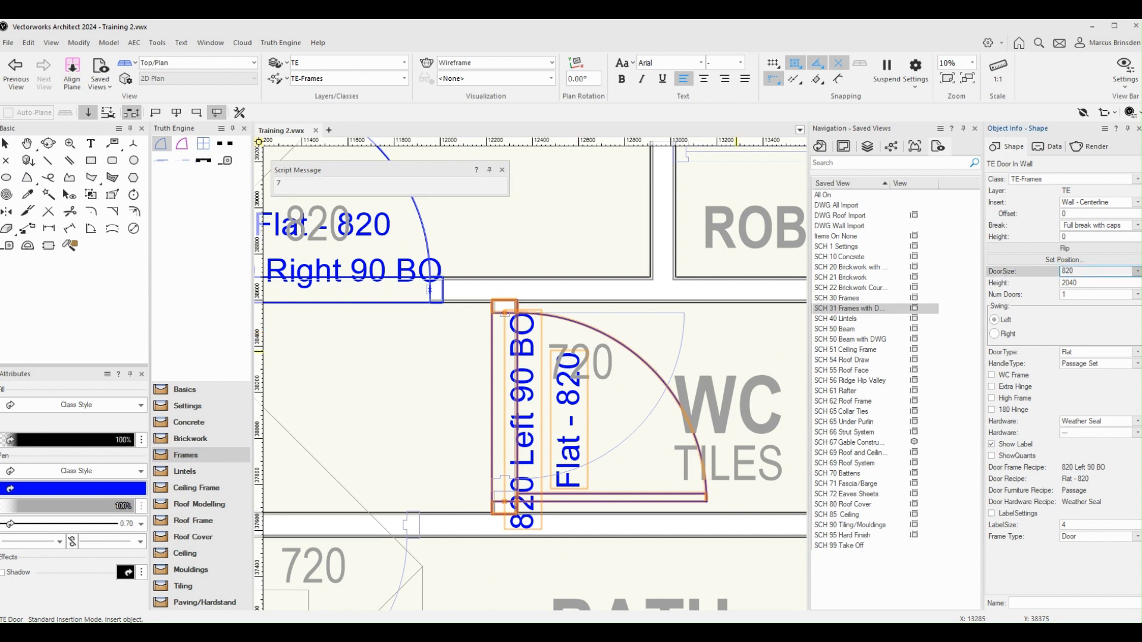
Set the WC door to 720 size, Right swing, Privacy Set handle and enable WC Frame
click(1084, 299)
click(997, 336)
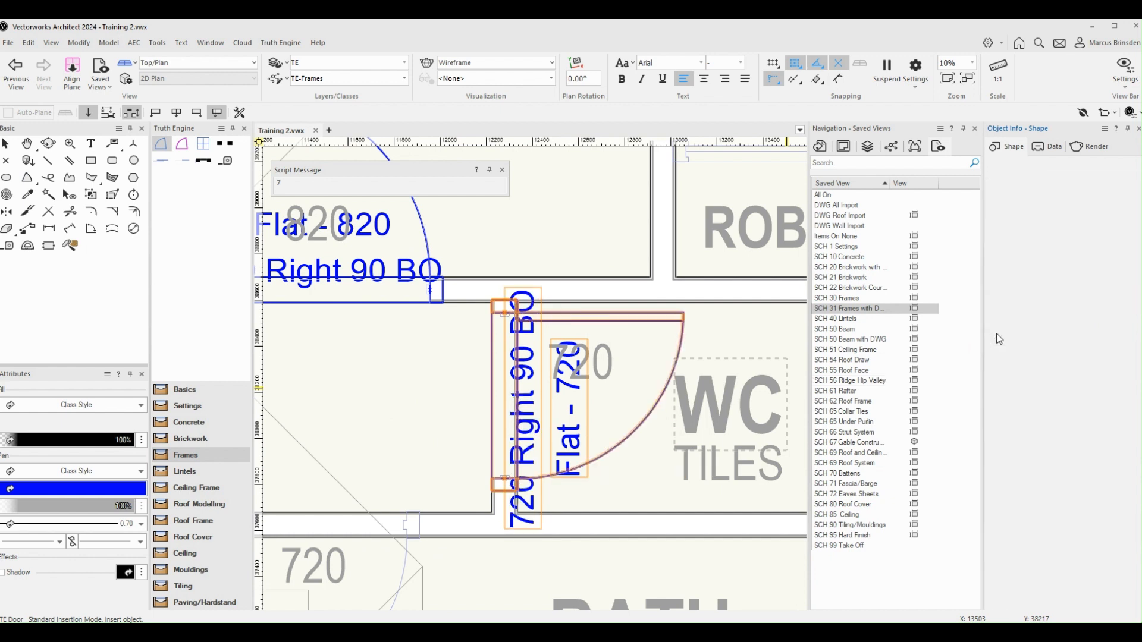
click(1066, 369)
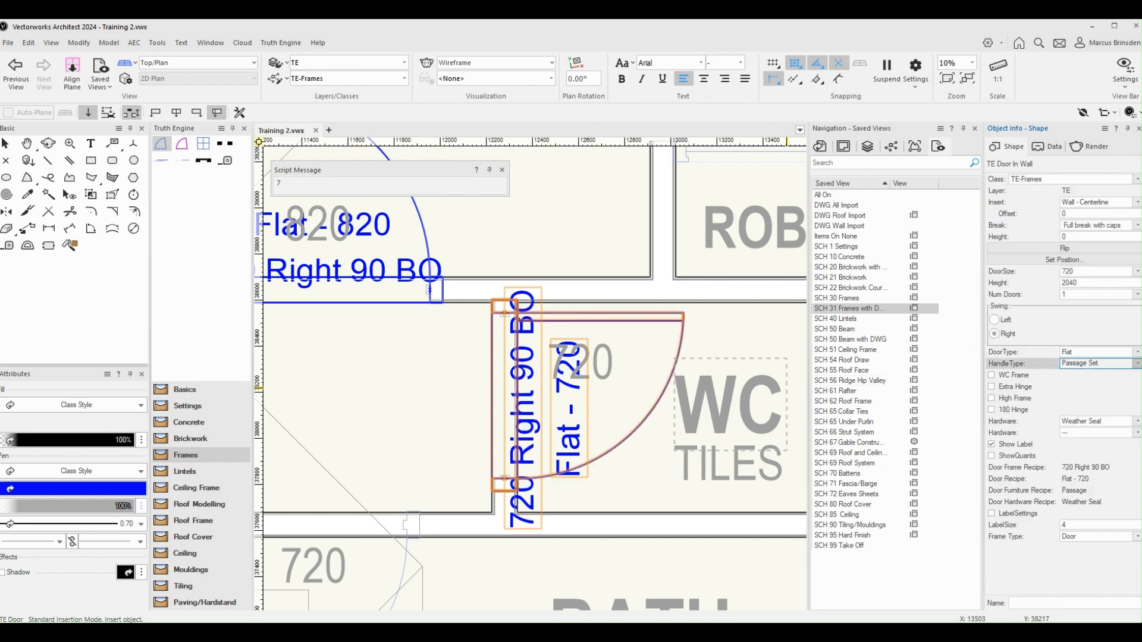
click(1088, 389)
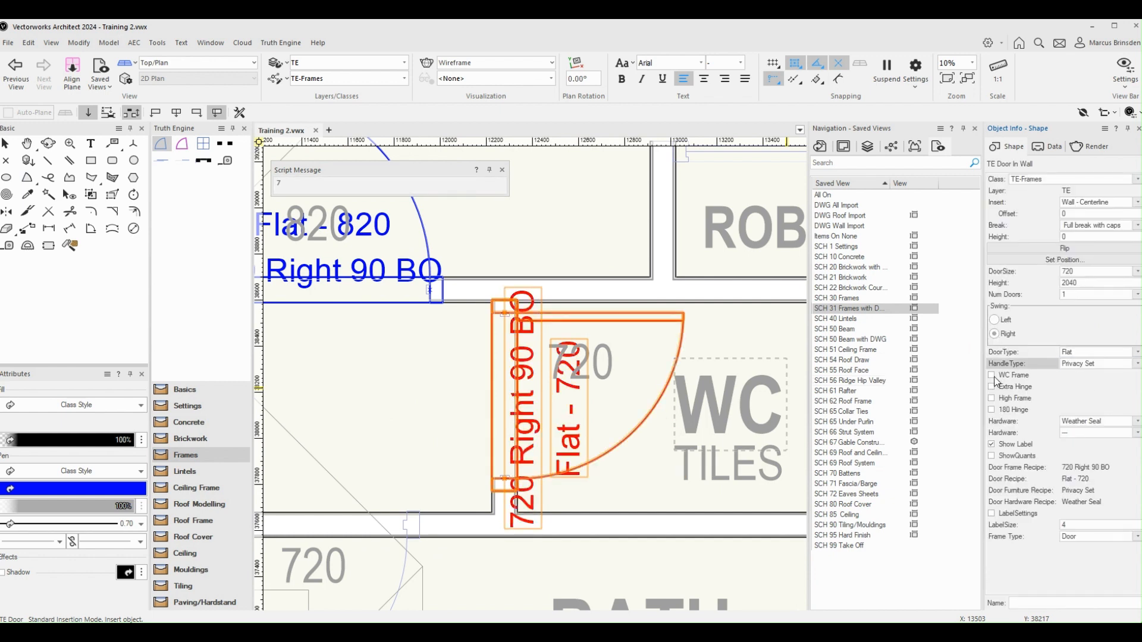
click(993, 376)
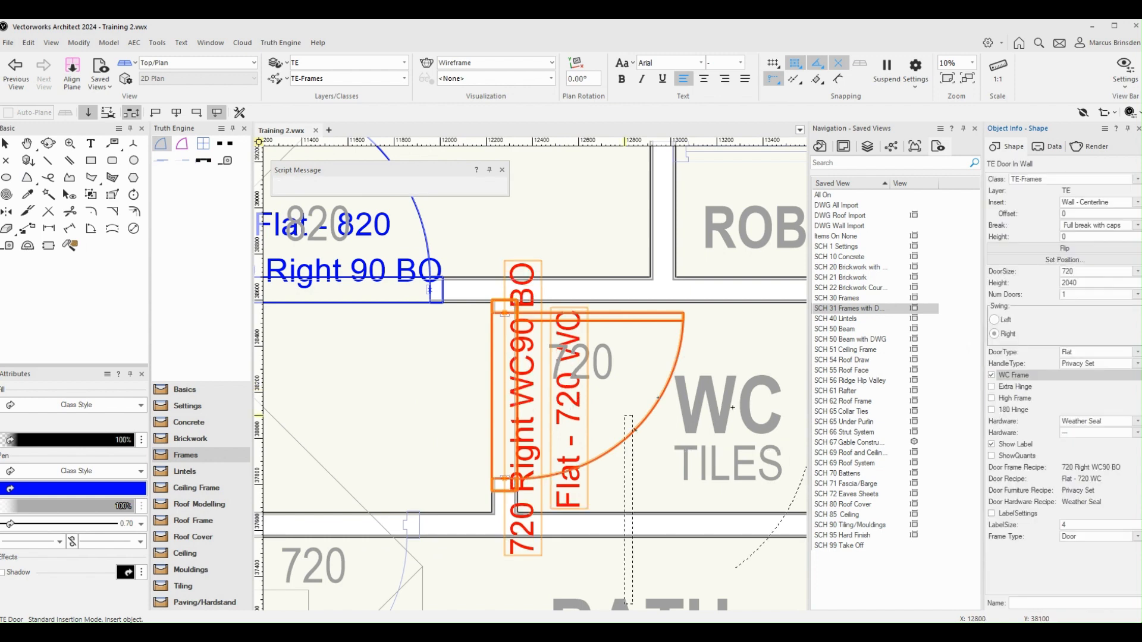
Insert a TE Door into the bathroom's entry wall opening beside the hobless shower, sized 720 with a Privacy Set handle
scroll(677, 409, down, 5)
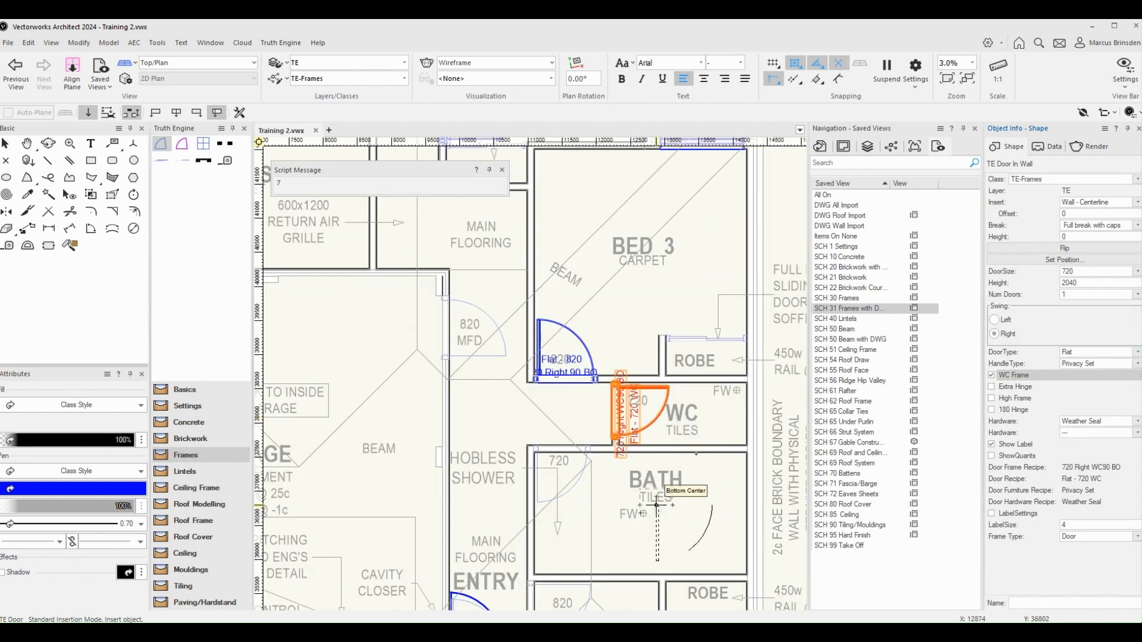
scroll(657, 505, up, 4)
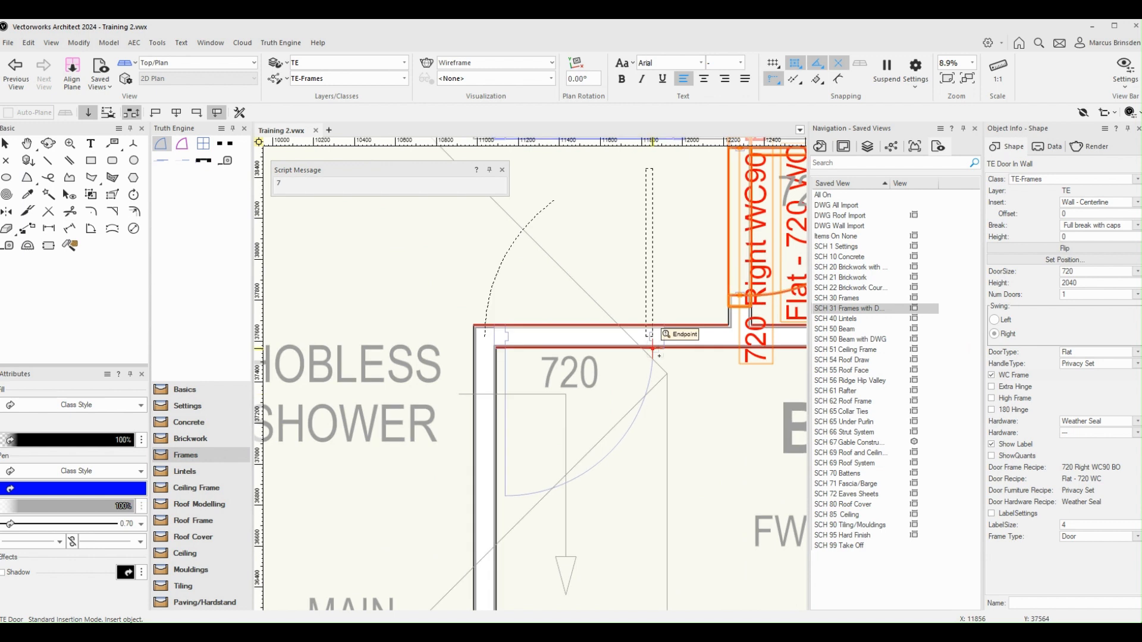
click(649, 331)
click(649, 278)
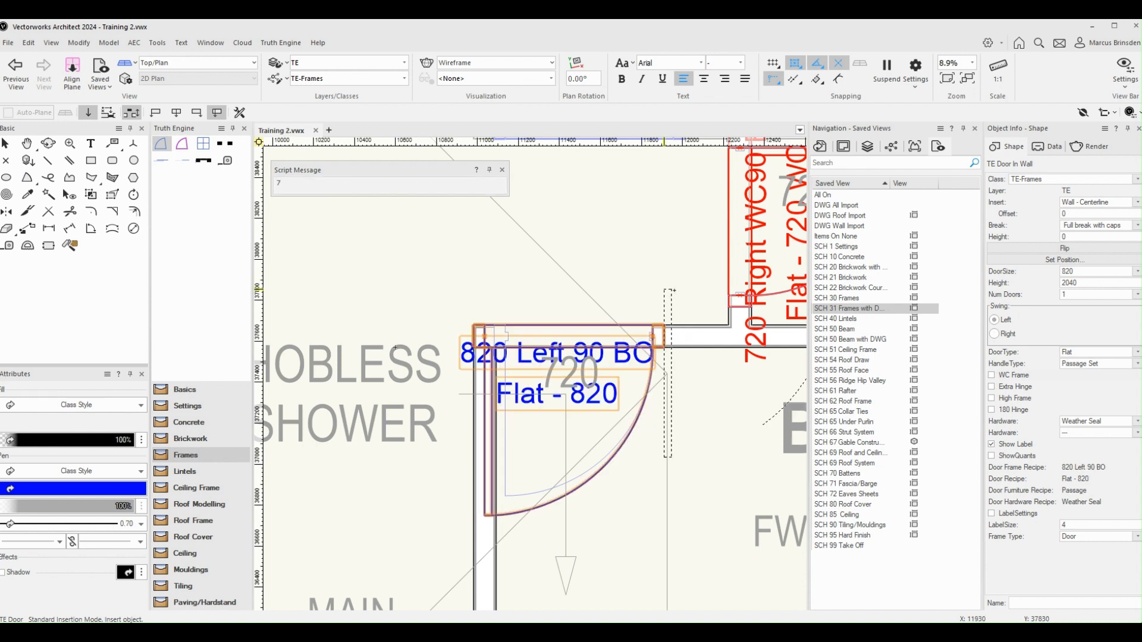
click(1107, 272)
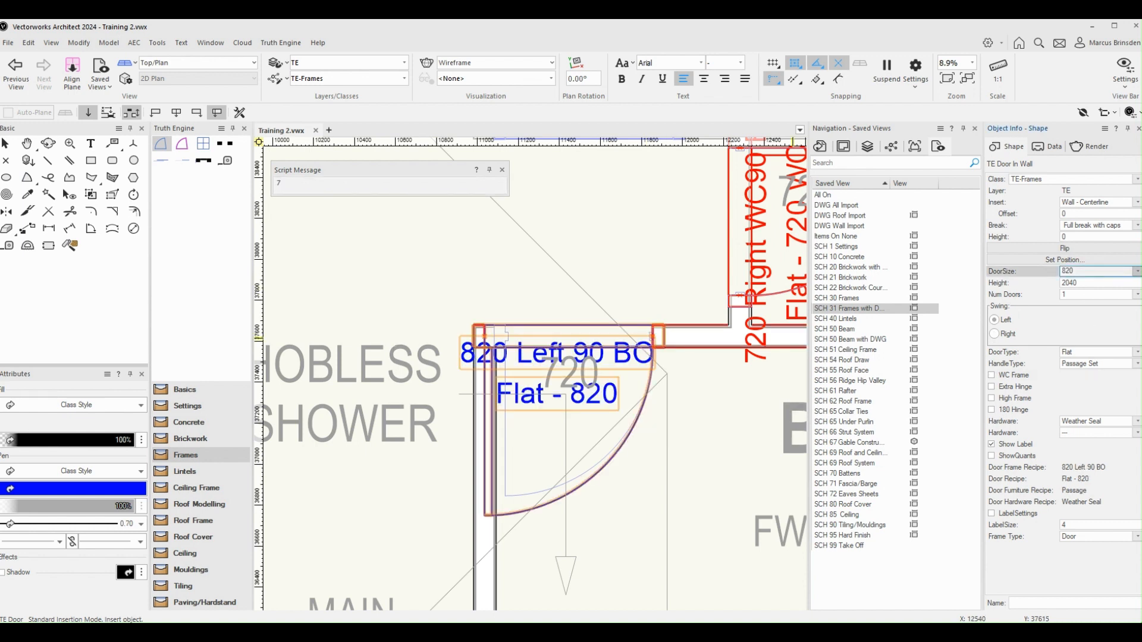
click(1088, 302)
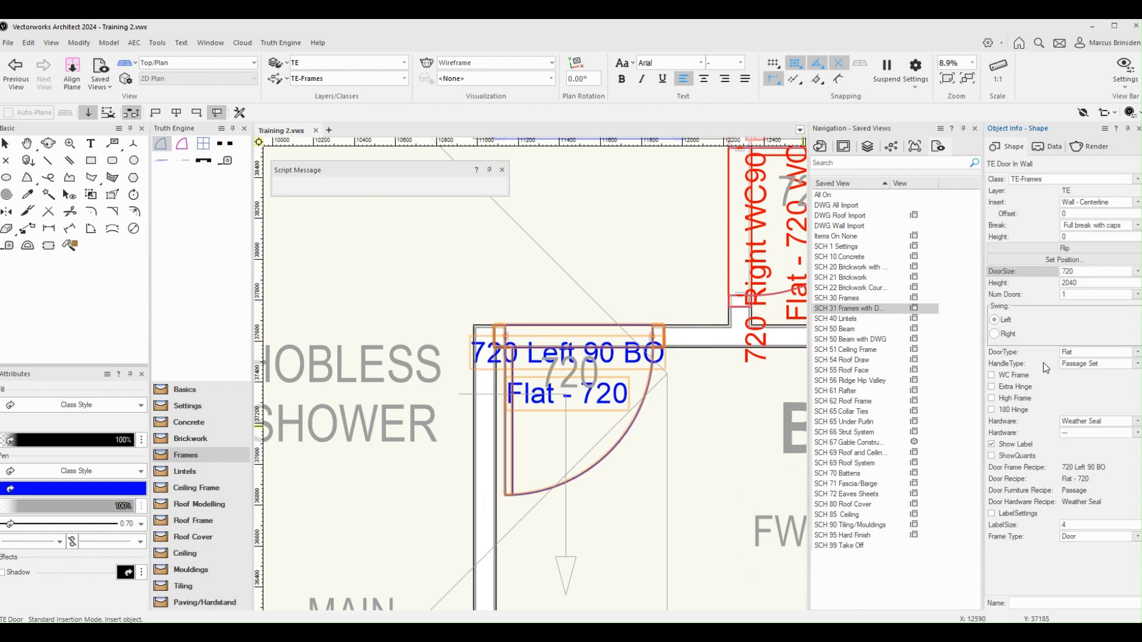
click(1090, 364)
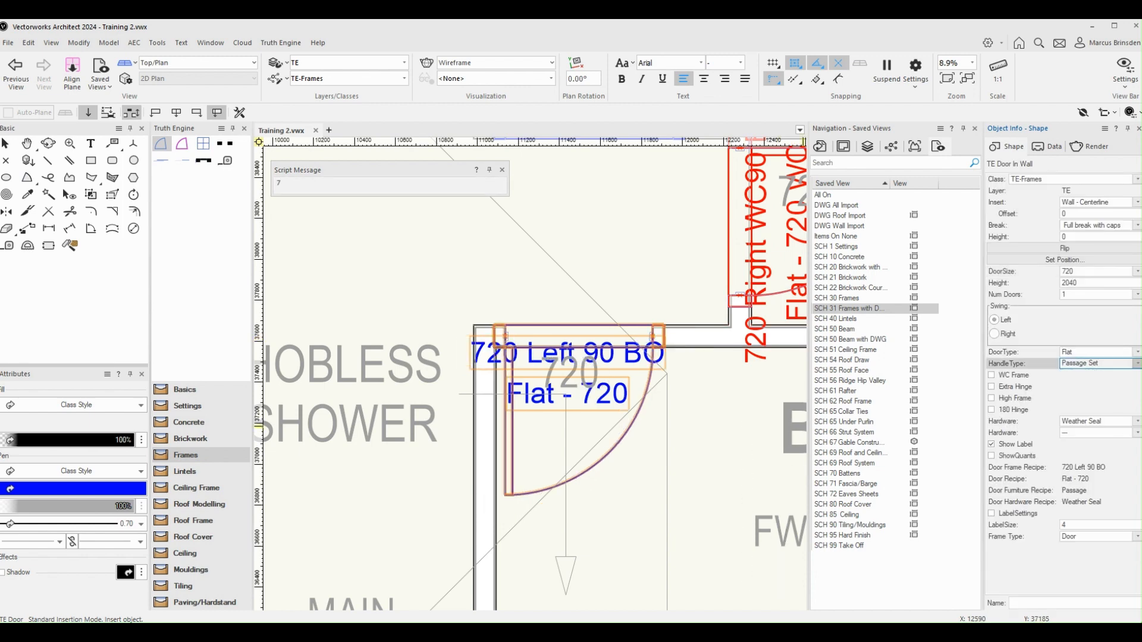
click(1092, 385)
Insert an 820 TE Door into the garage-to-house wall opening marked 820 MFD, swinging away from the garage
scroll(668, 426, down, 3)
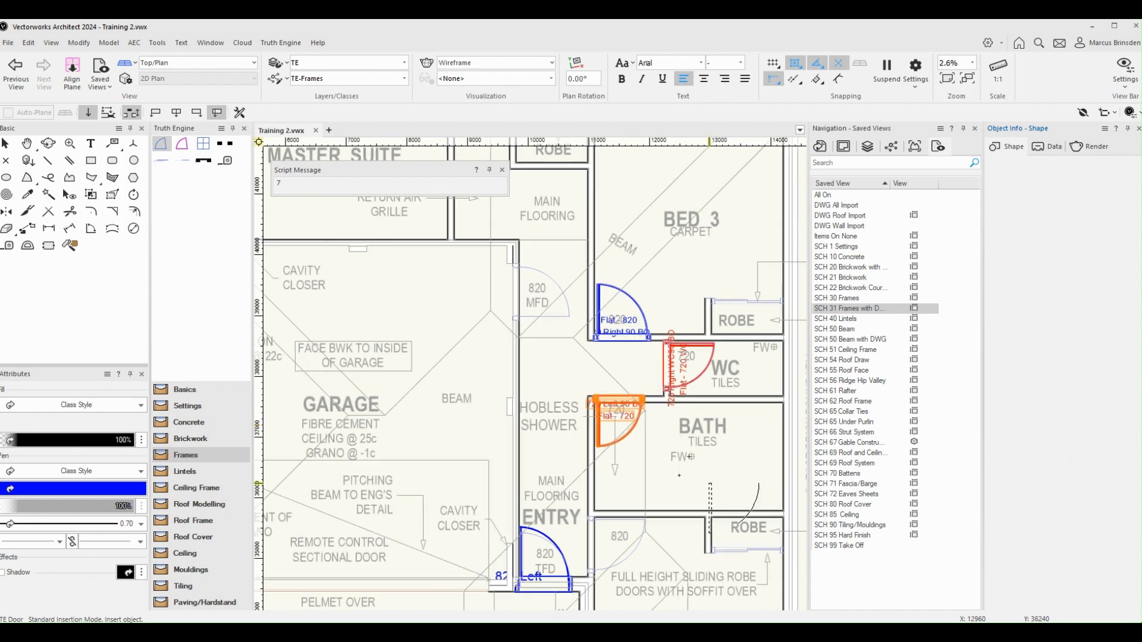
key(h)
middle_drag(702, 453, 716, 505)
scroll(715, 506, down, 1)
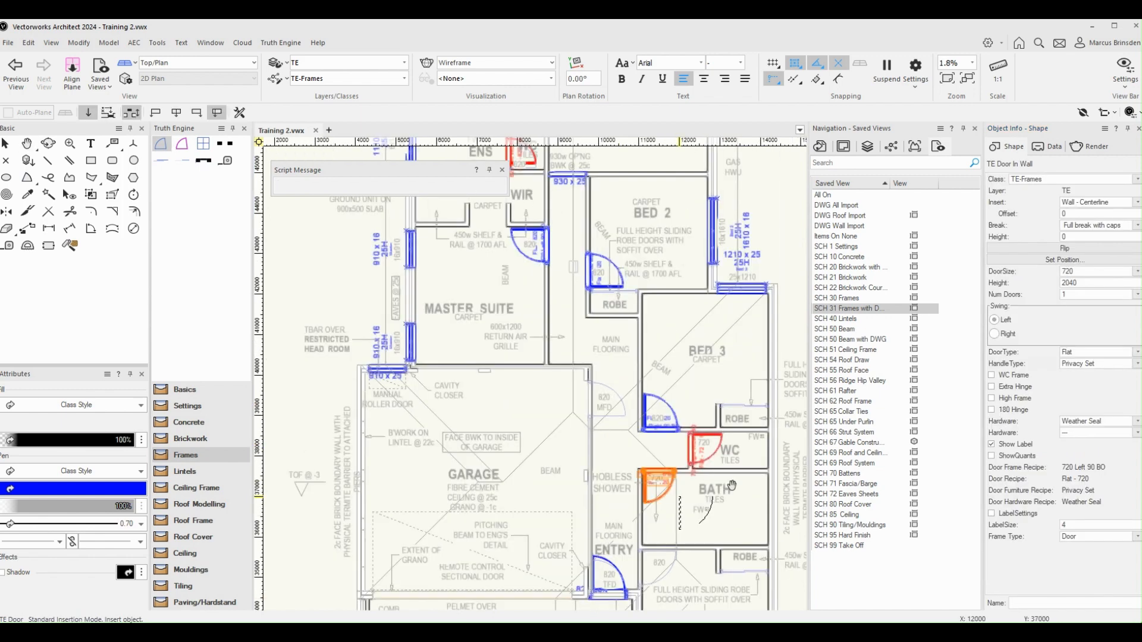
scroll(677, 497, down, 1)
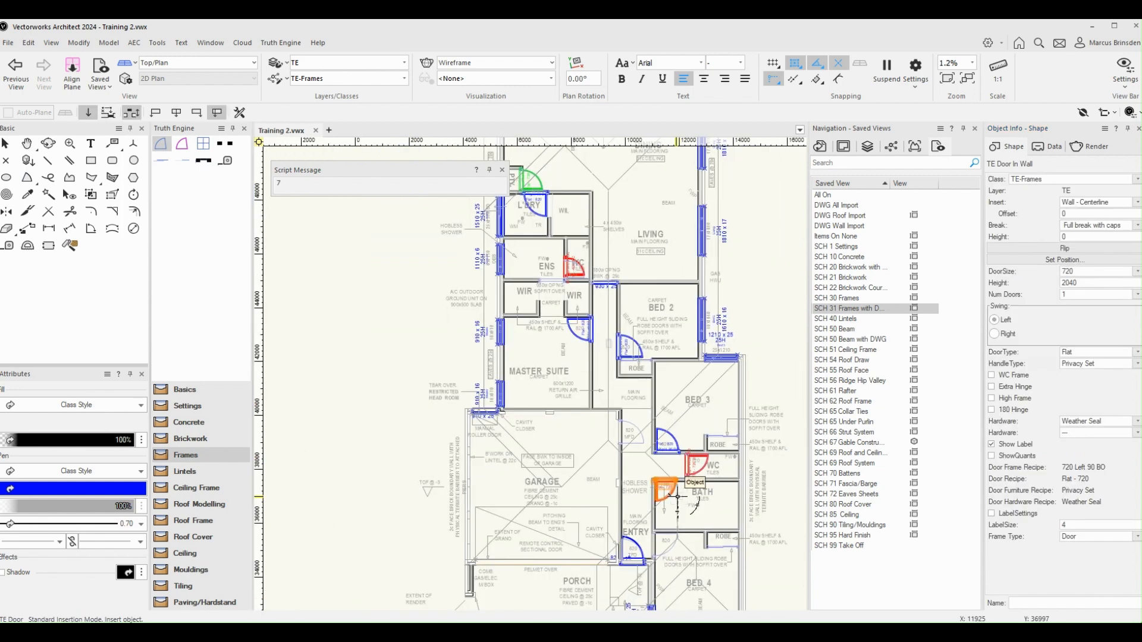
middle_drag(678, 496, 604, 364)
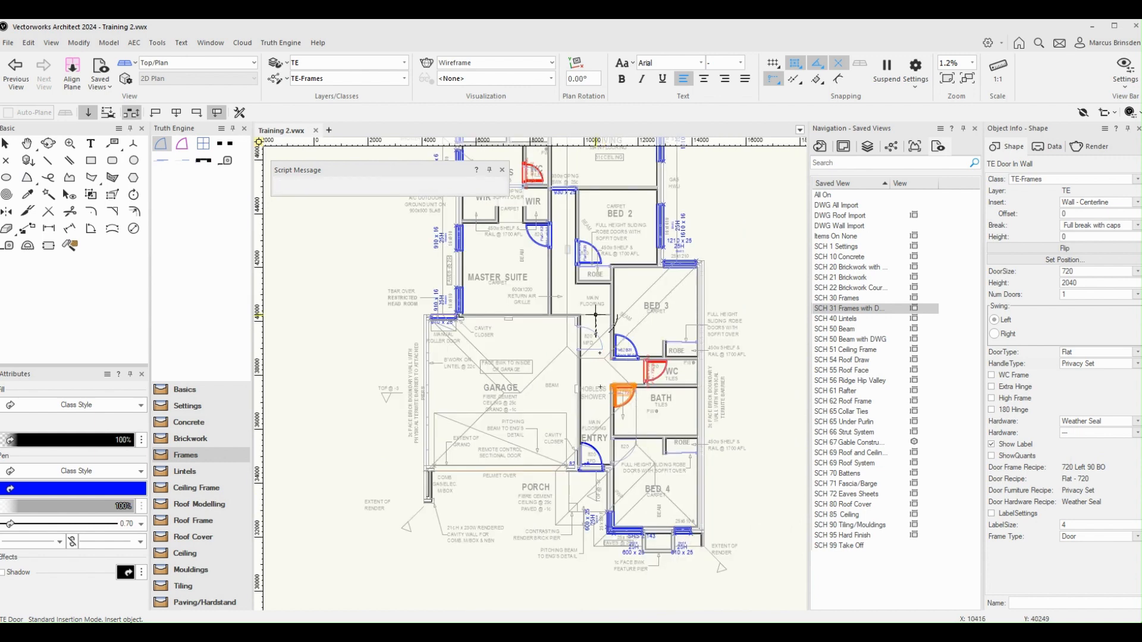
scroll(597, 324, up, 4)
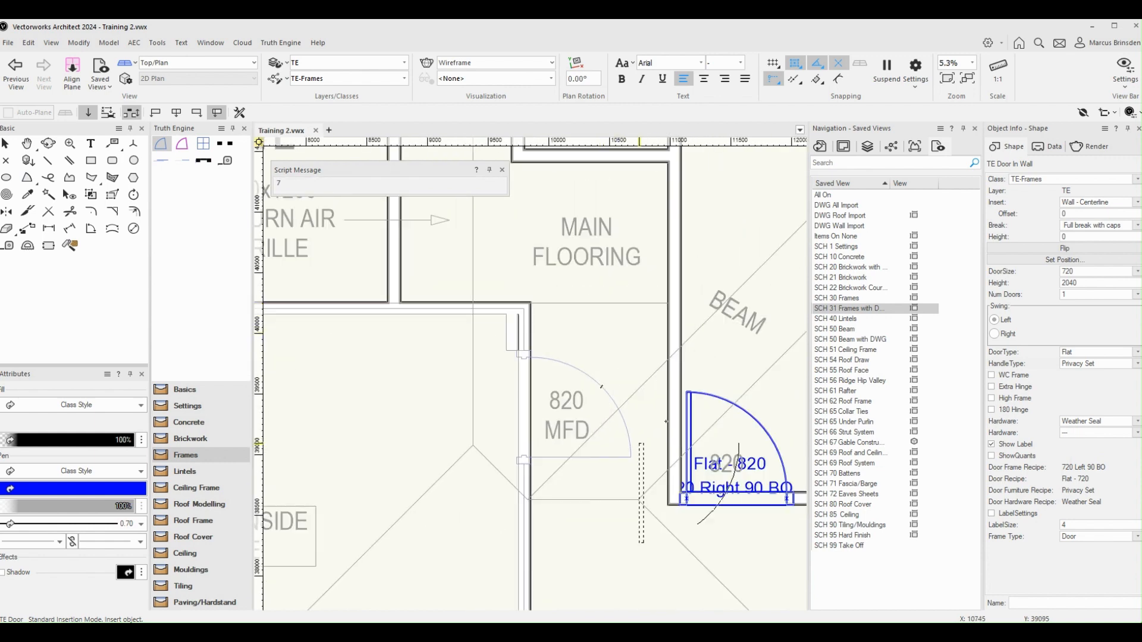
scroll(636, 460, up, 2)
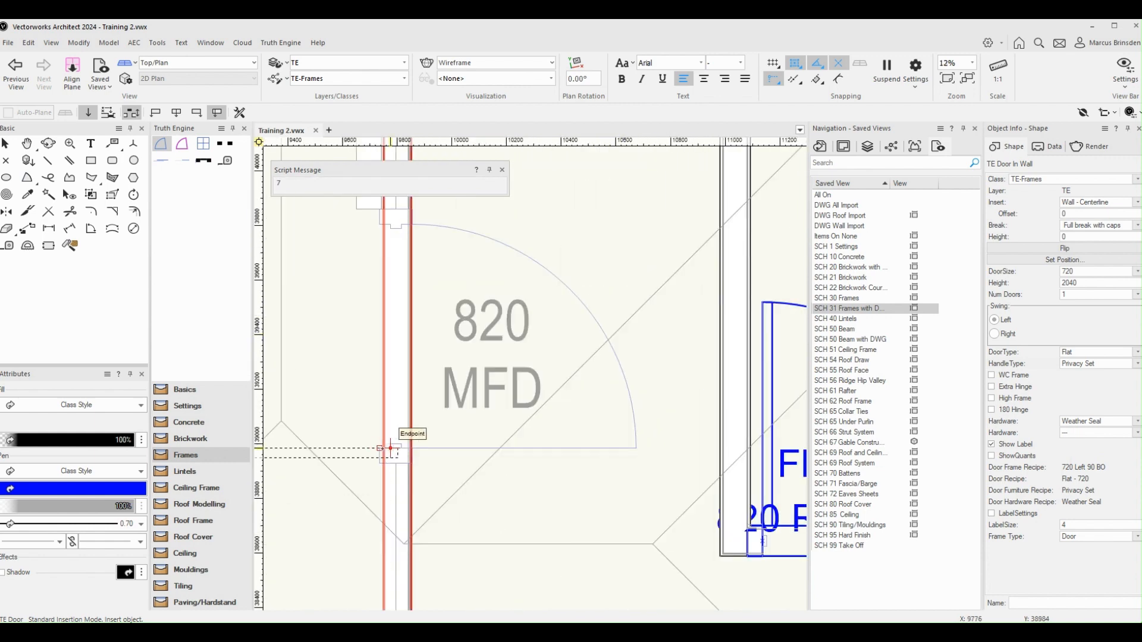
click(390, 448)
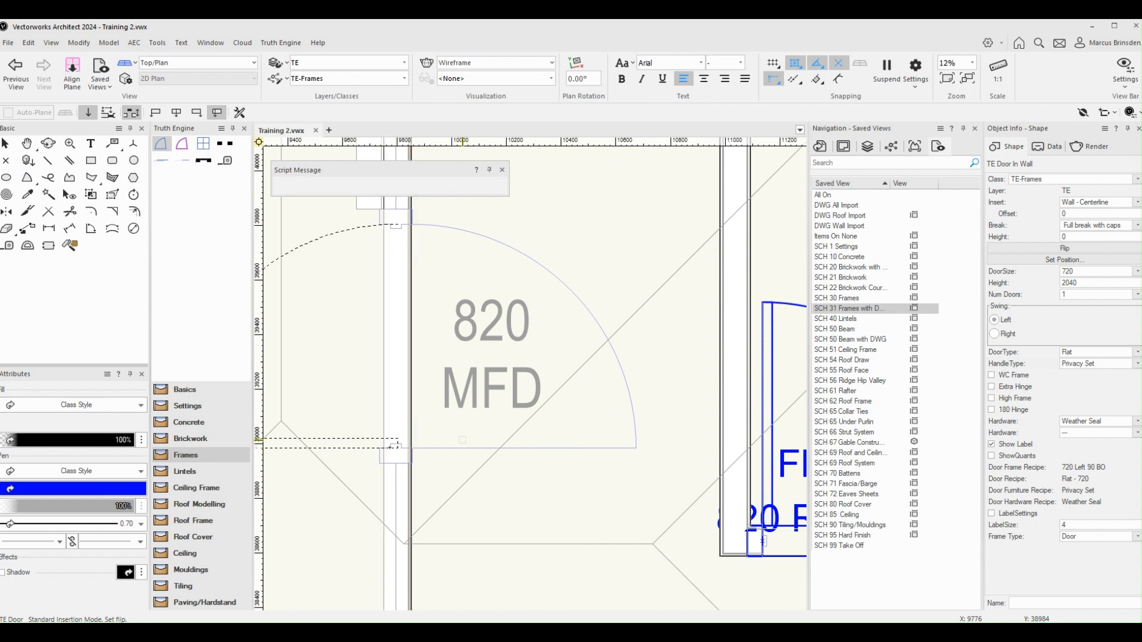
click(457, 441)
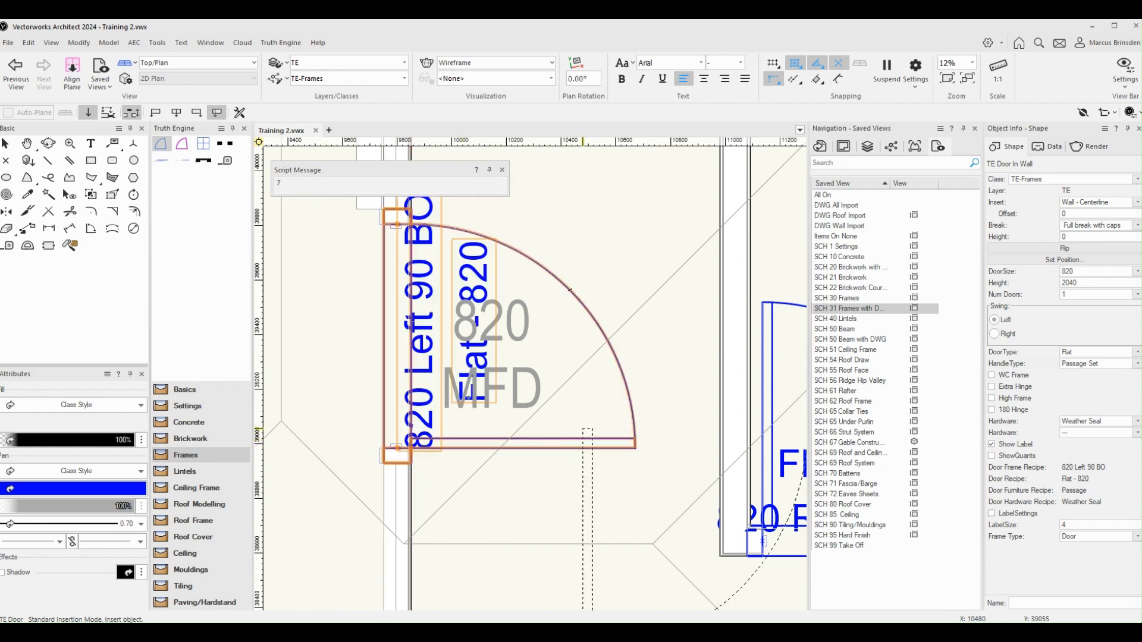
Set the garage entry door's type to Solid and clear its hardware
scroll(586, 424, down, 2)
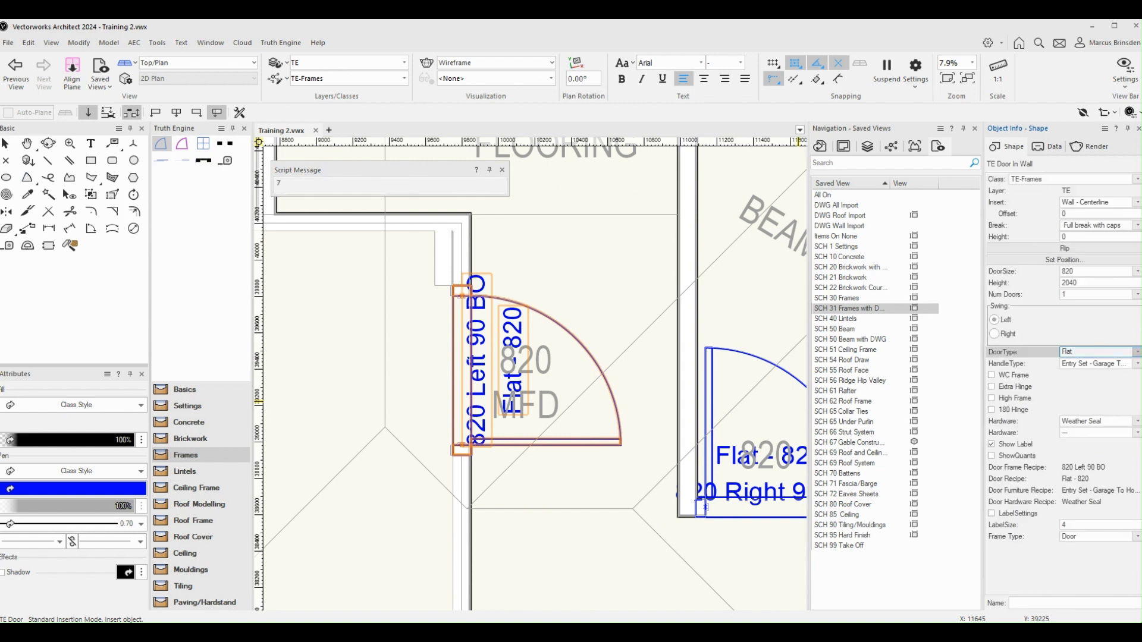
click(1074, 394)
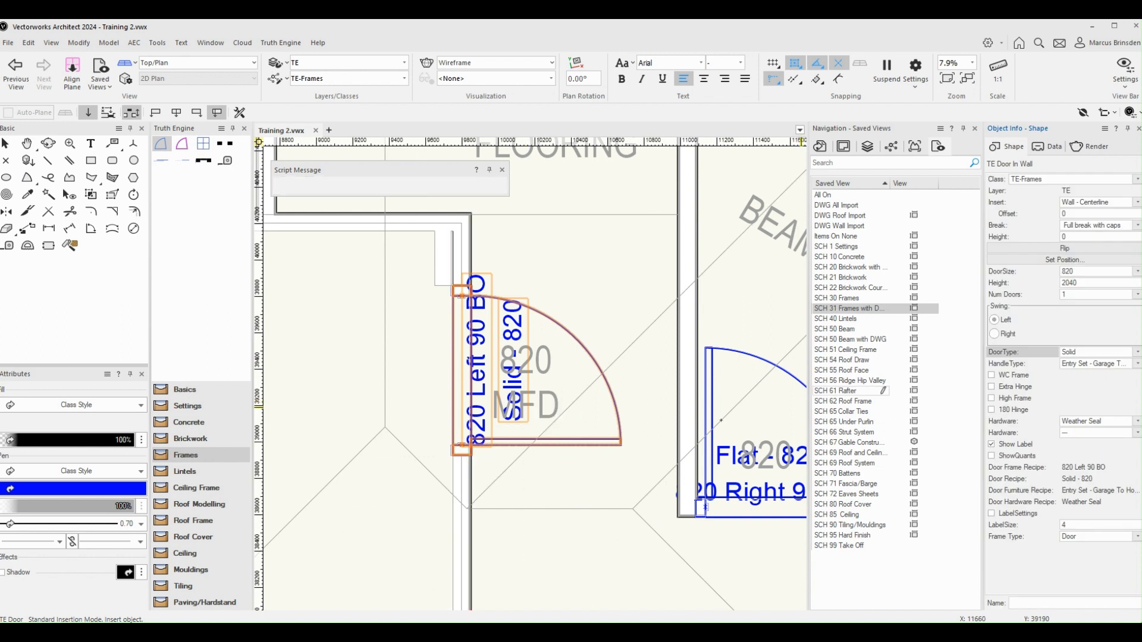
click(1136, 422)
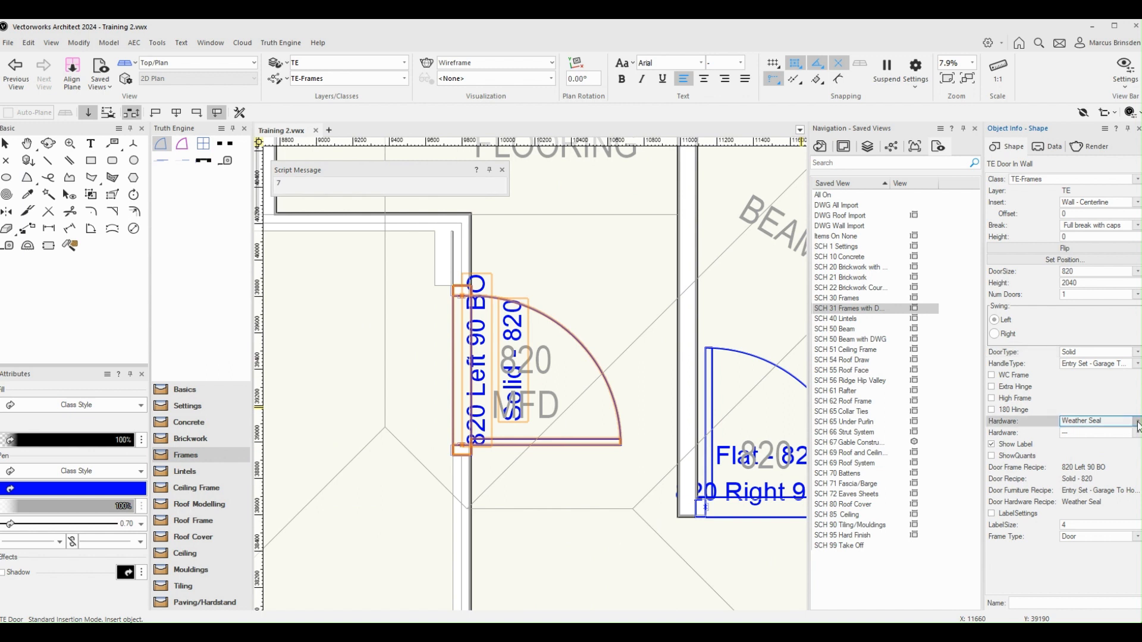
click(1098, 430)
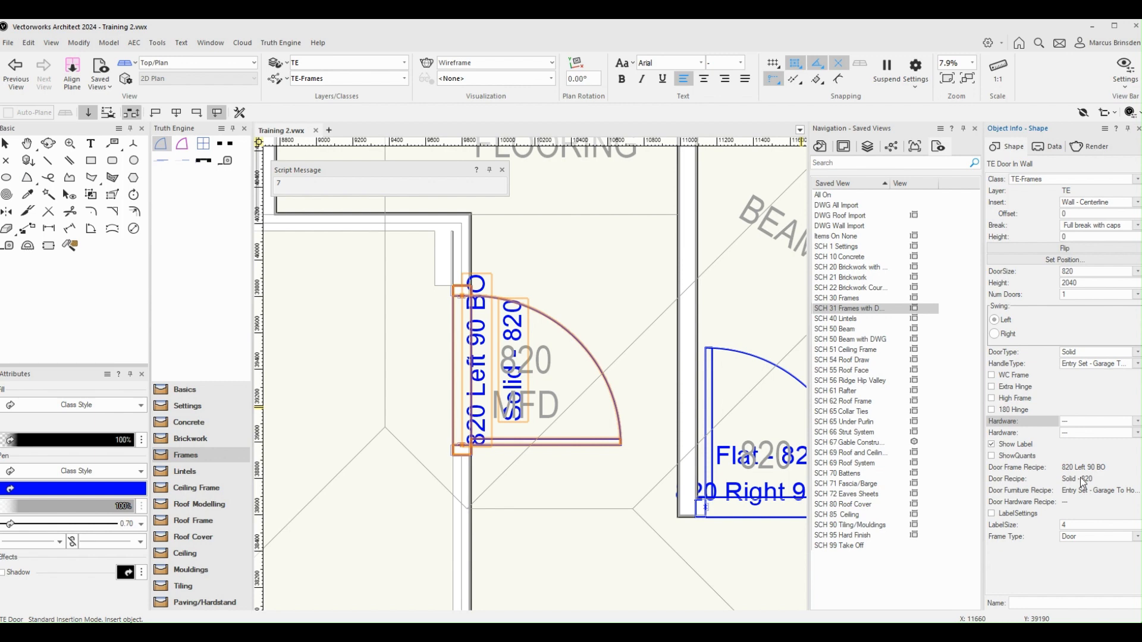
Open the SCH 20 Brickwork saved view and inspect the walls in 3D
scroll(606, 381, down, 2)
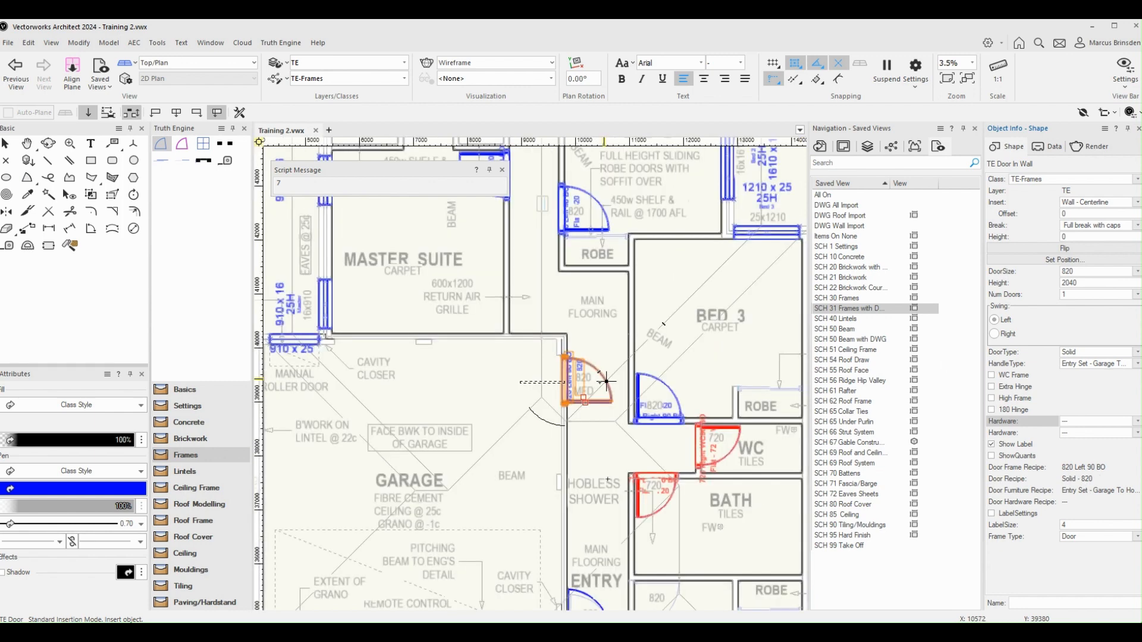
scroll(684, 417, down, 3)
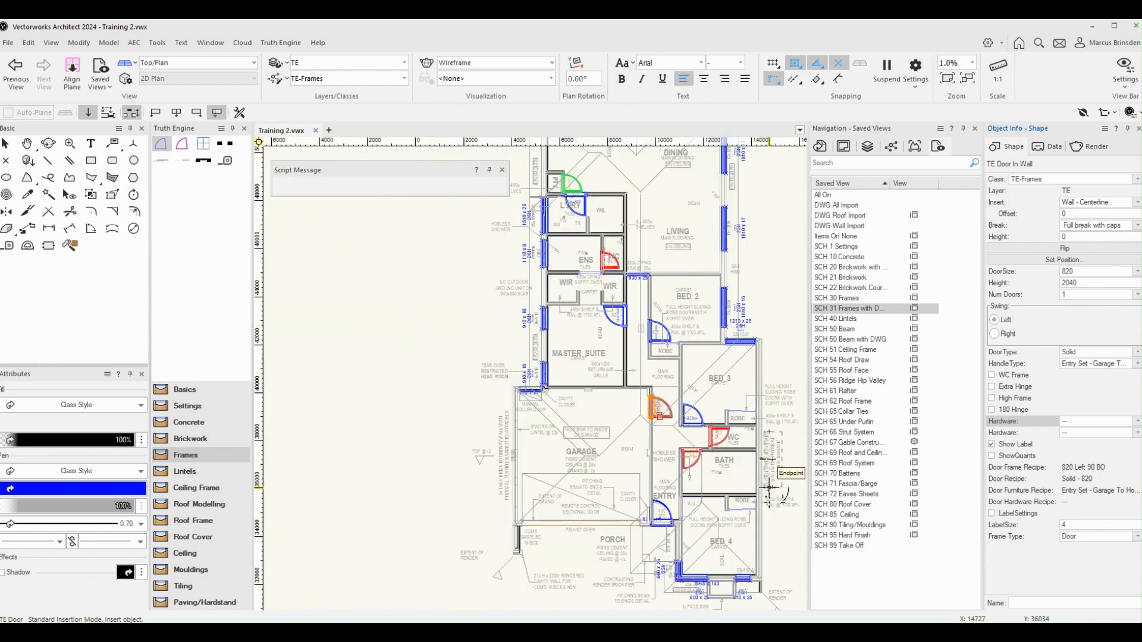
scroll(766, 322, up, 1)
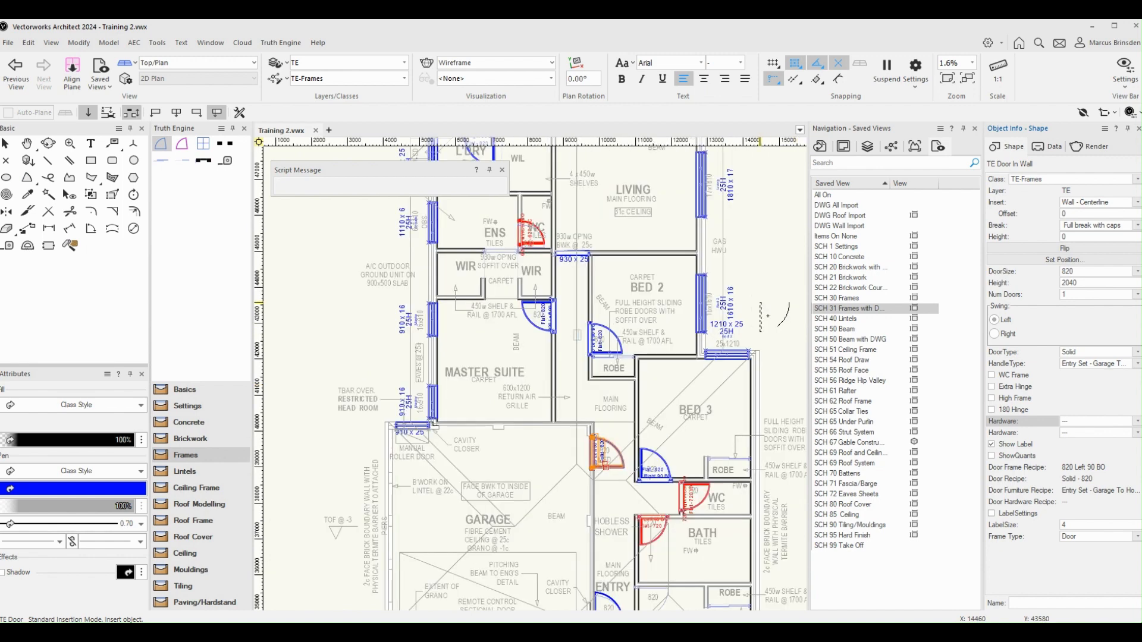
mouse_move(757, 303)
middle_down()
mouse_move(758, 459)
mouse_move(745, 311)
middle_up()
click(870, 268)
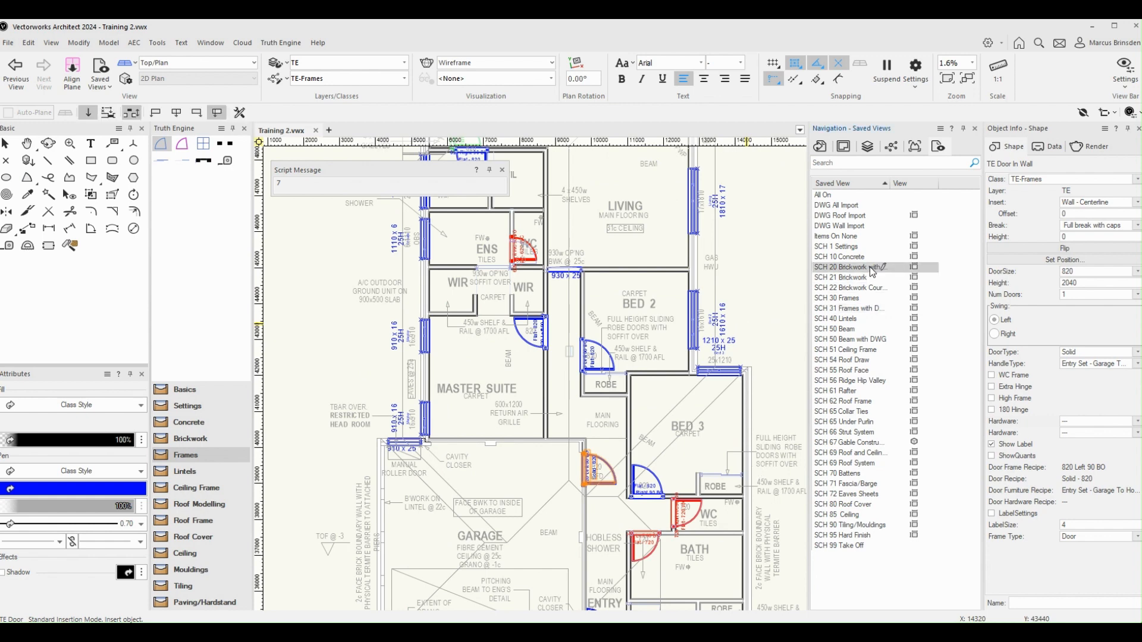
double_click(871, 269)
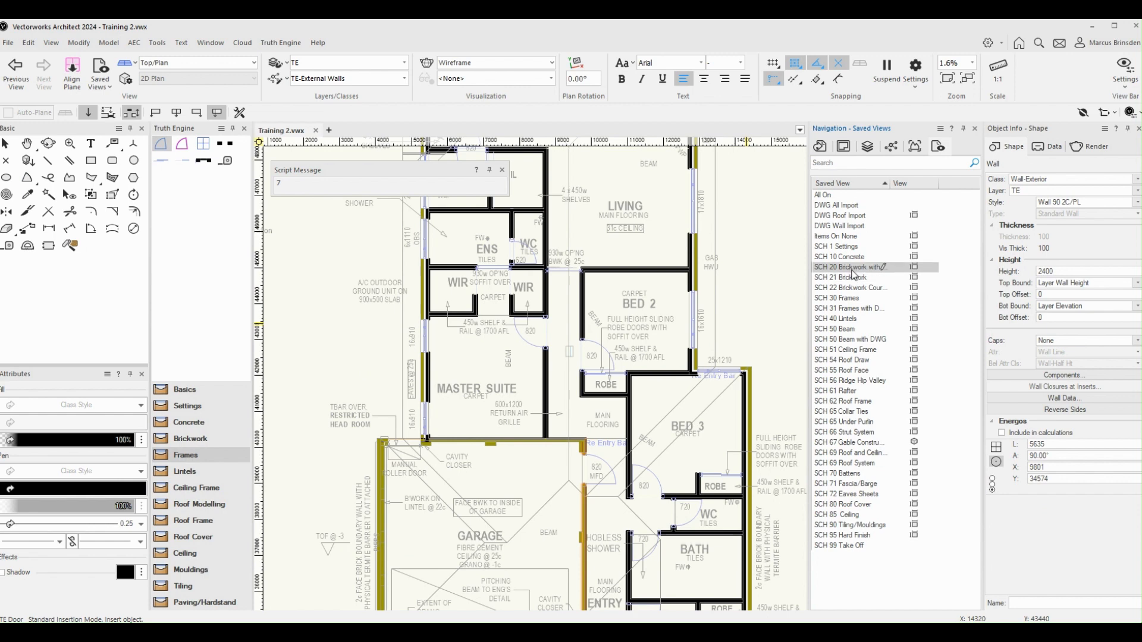
scroll(690, 378, down, 1)
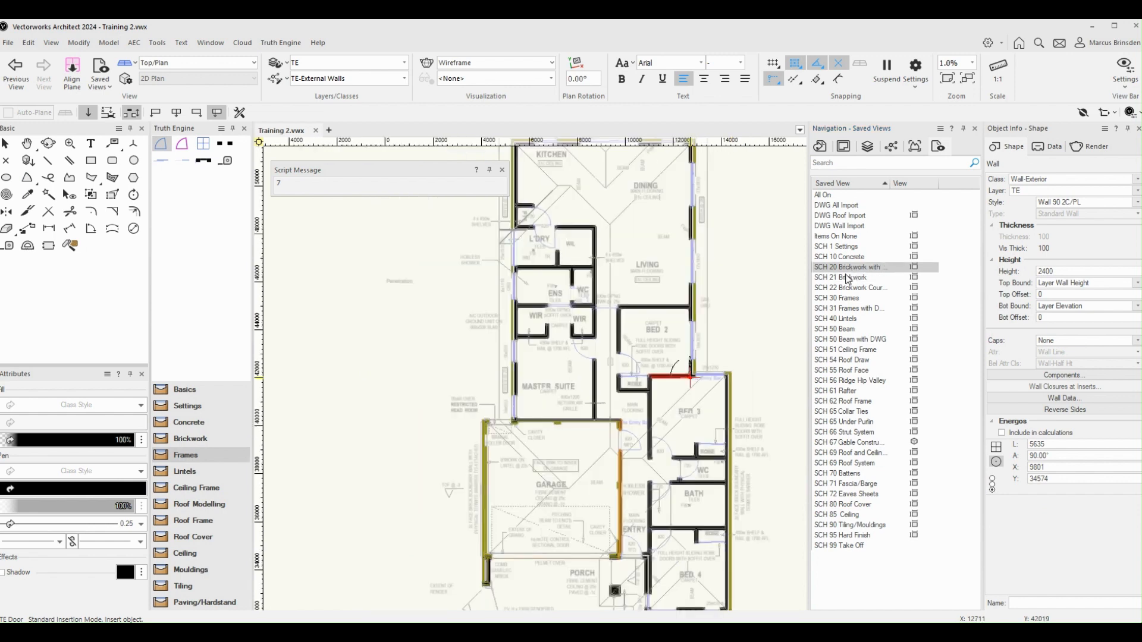
ctrl+middle_drag(690, 378, 650, 194)
scroll(626, 366, up, 1)
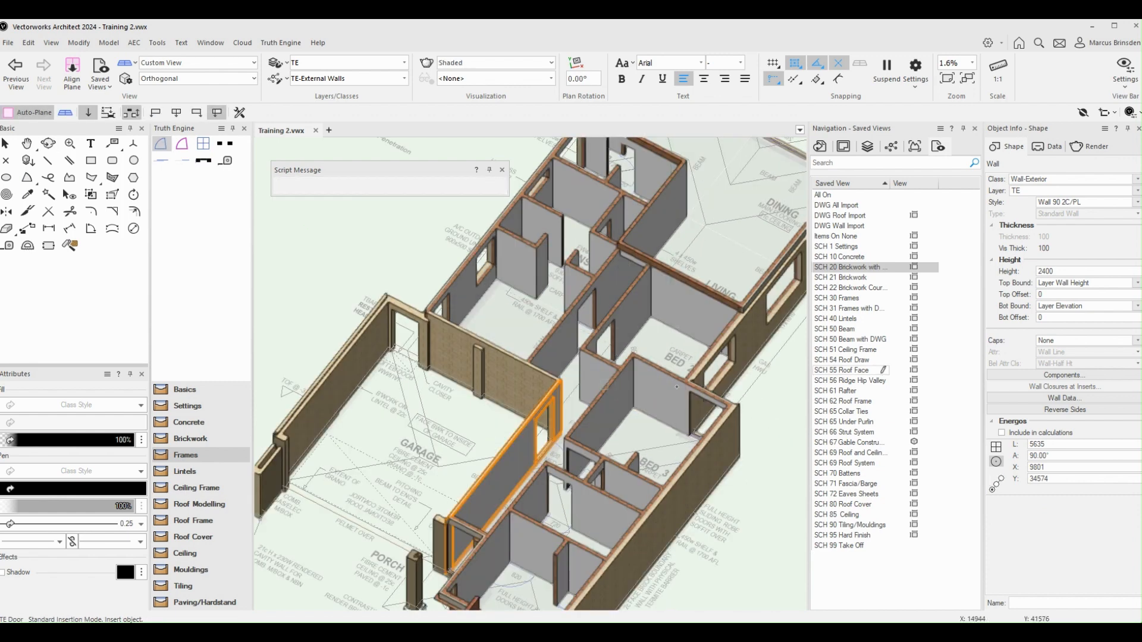
Open the SCH 31 Frames saved view and inspect the inserted frames and doors in 3D
double_click(861, 308)
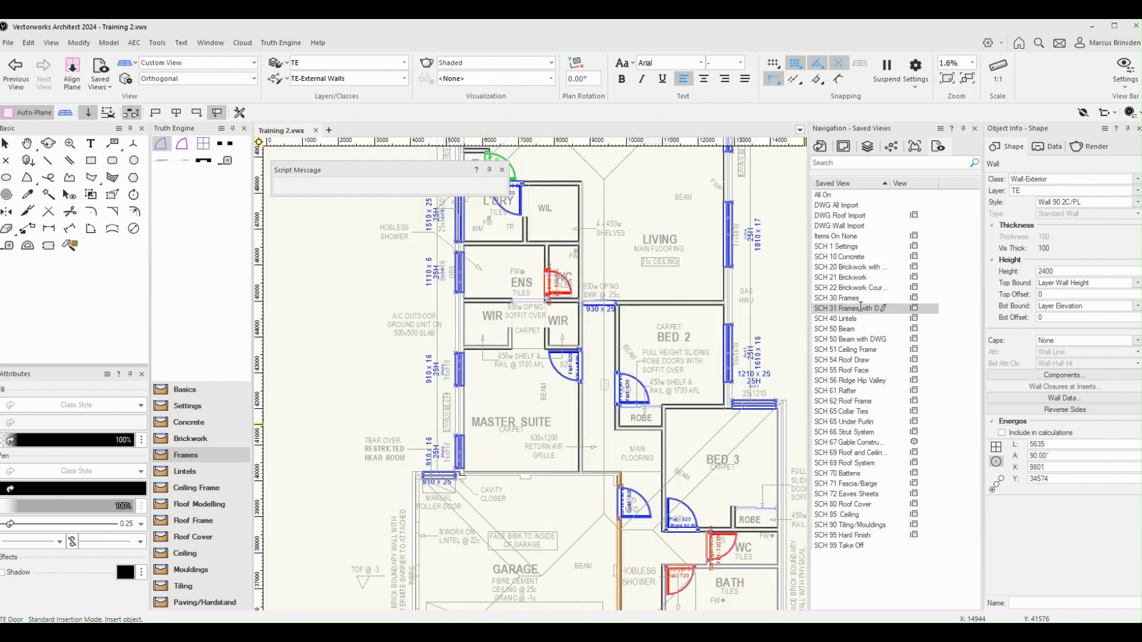
ctrl+middle_drag(748, 407, 685, 384)
scroll(685, 380, up, 5)
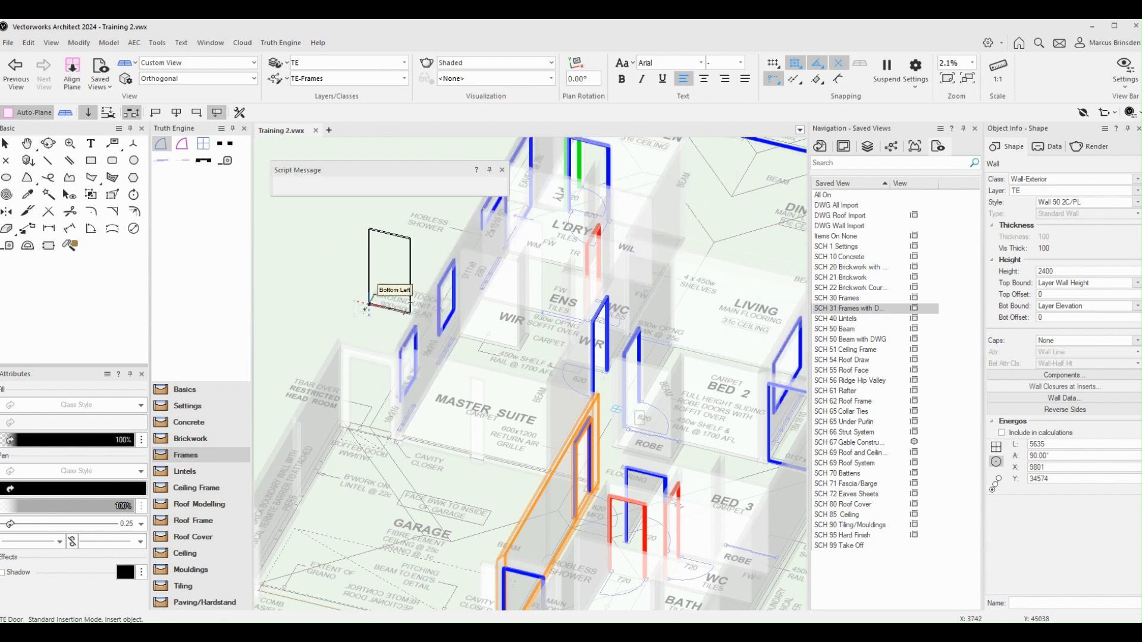
scroll(365, 308, down, 3)
key(h)
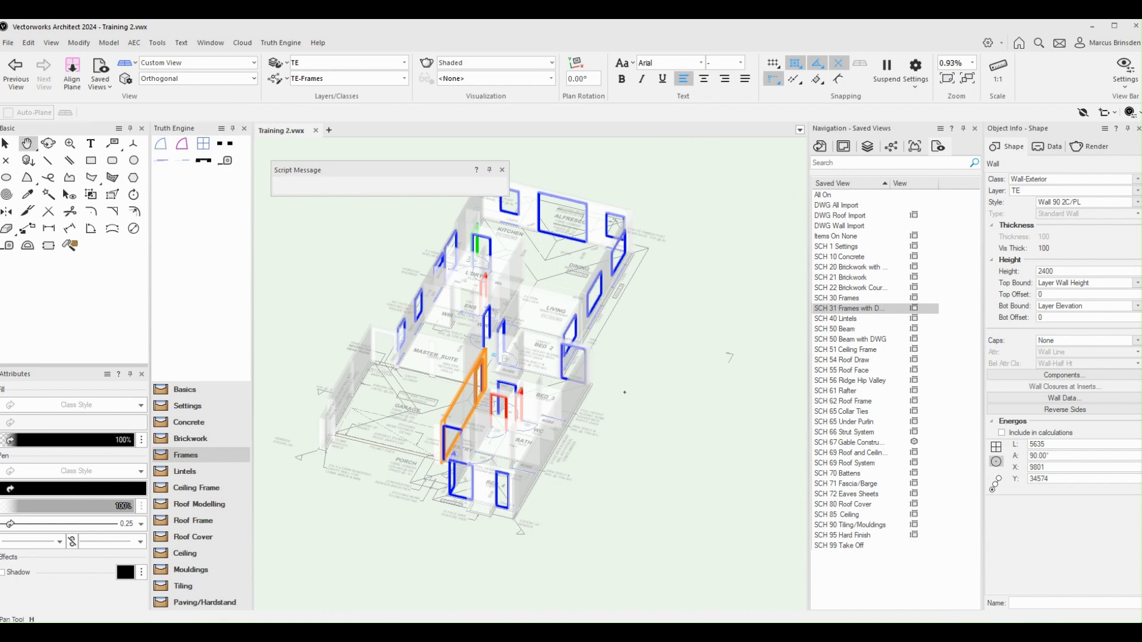
drag(624, 392, 722, 411)
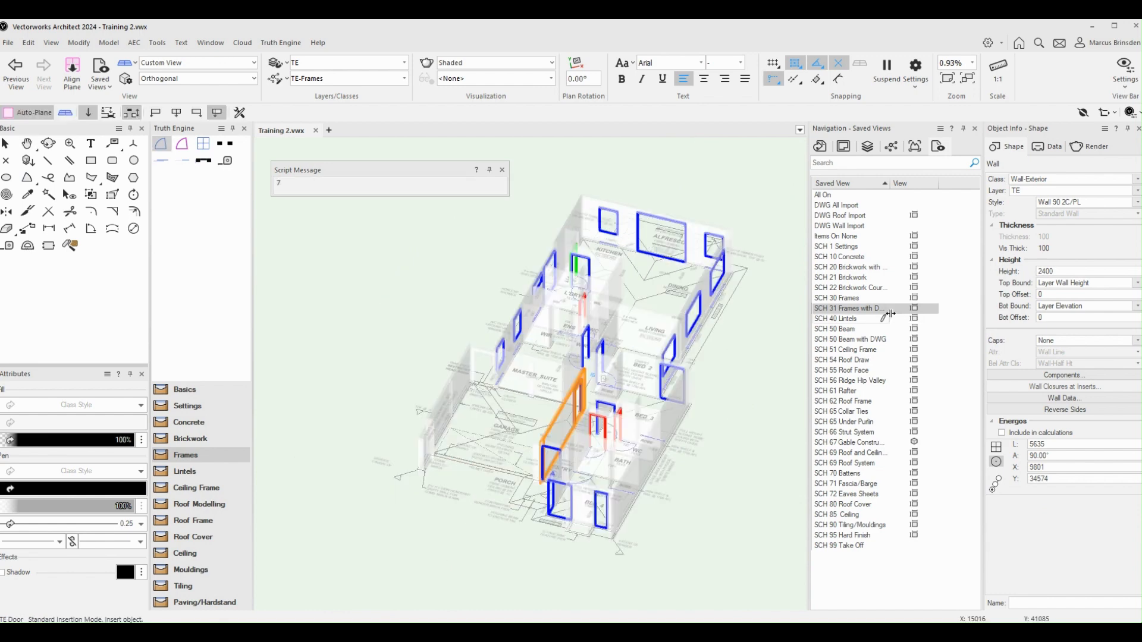
double_click(852, 308)
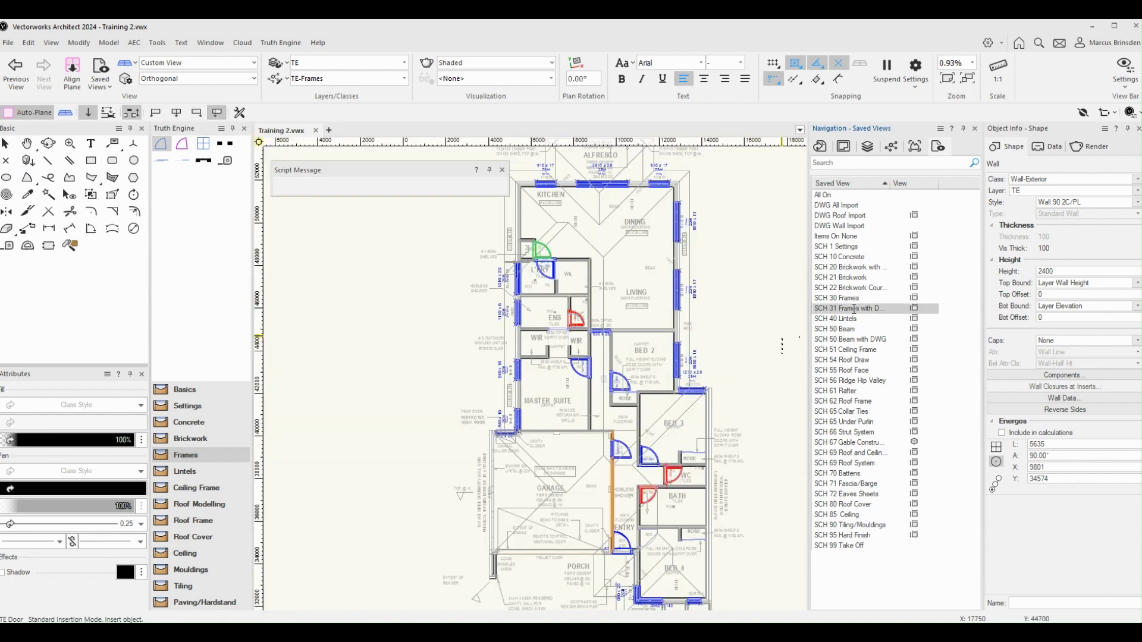
scroll(718, 361, up, 5)
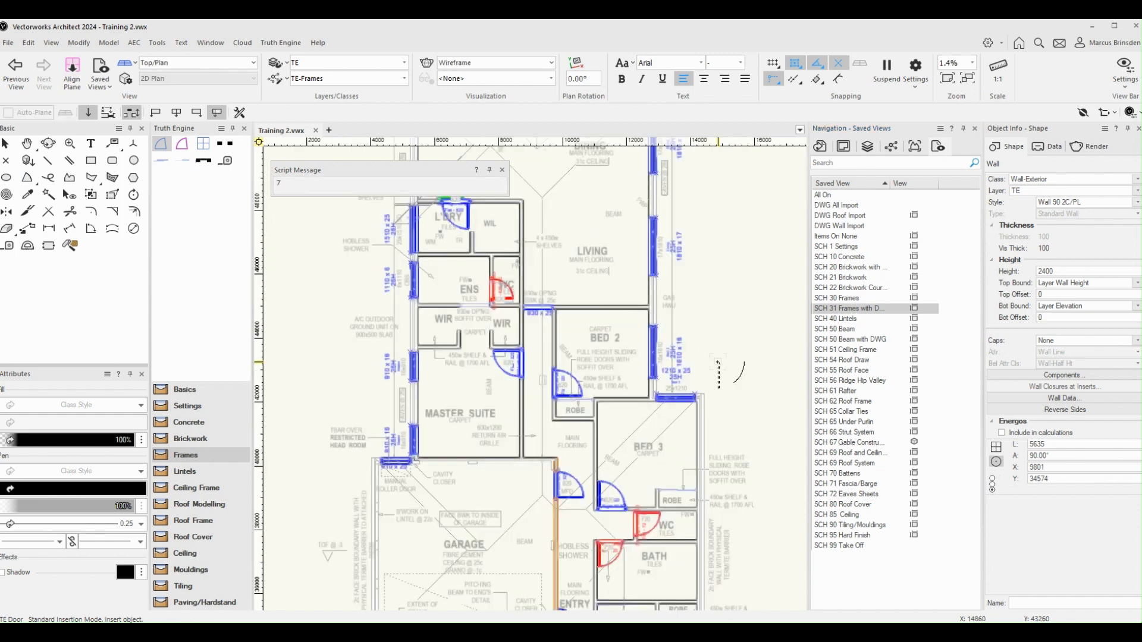
scroll(725, 333, down, 2)
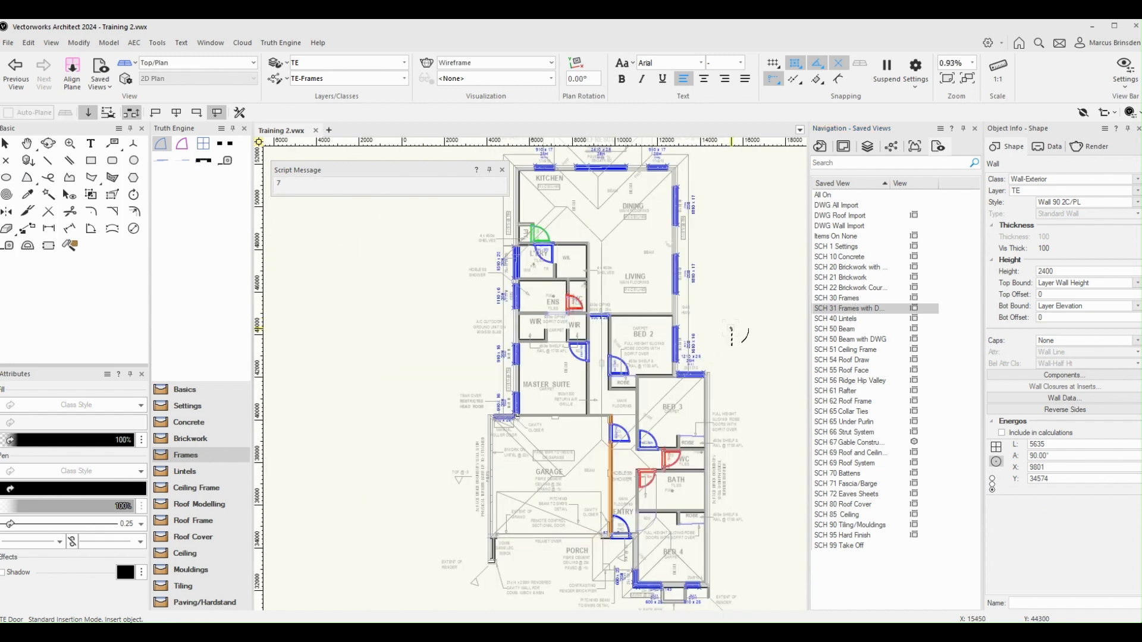